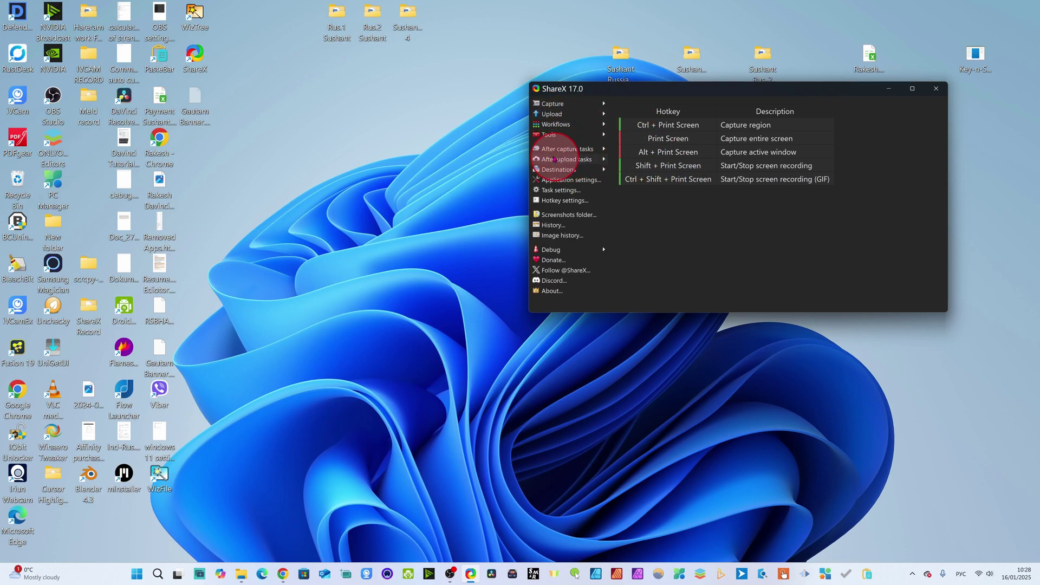
Open the Screen recording options for the Capture > Screen recorder task settings.
{"action": "left_click", "coordinate": [558, 188]}
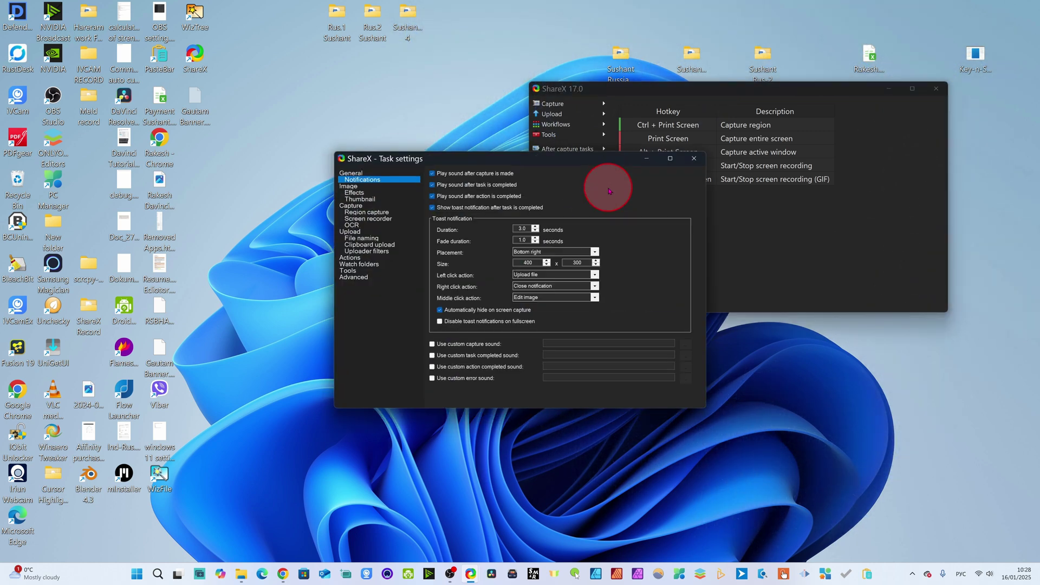
{"action": "left_click", "coordinate": [366, 219]}
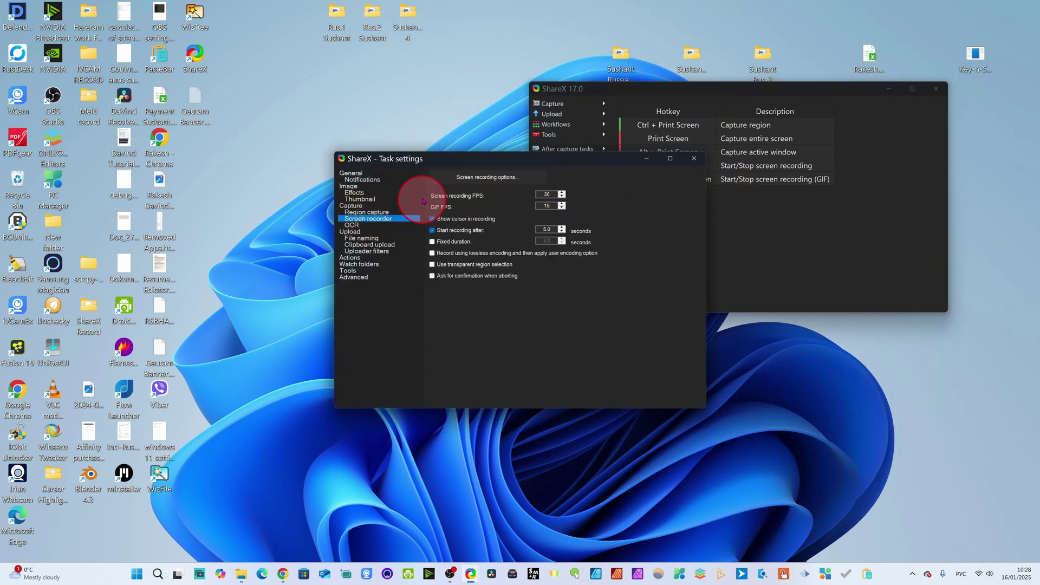
{"action": "left_click", "coordinate": [481, 184]}
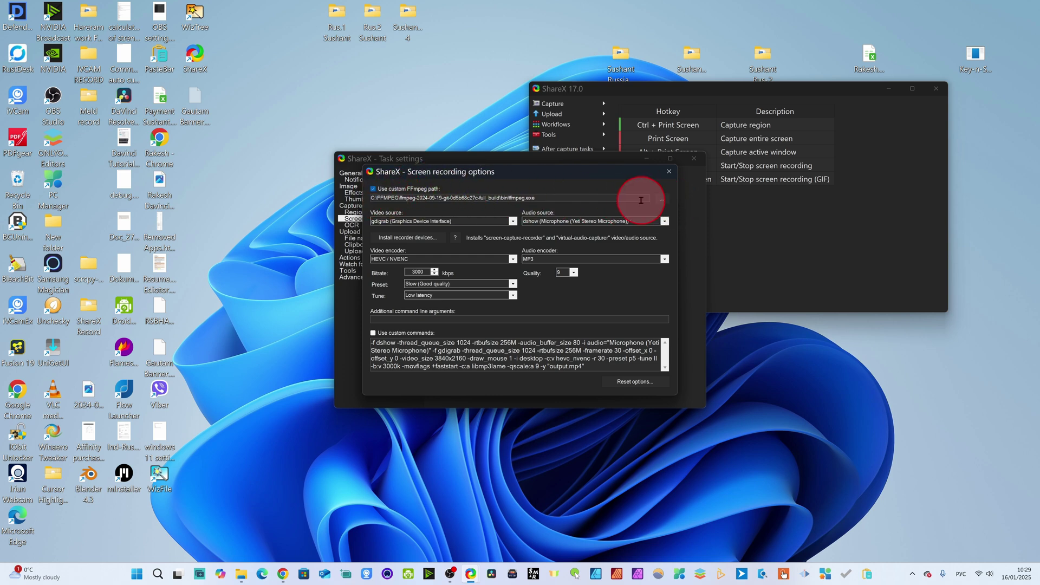
Check the ffmpeg.exe location without changing it, then list the available video sources.
{"action": "left_click", "coordinate": [663, 199]}
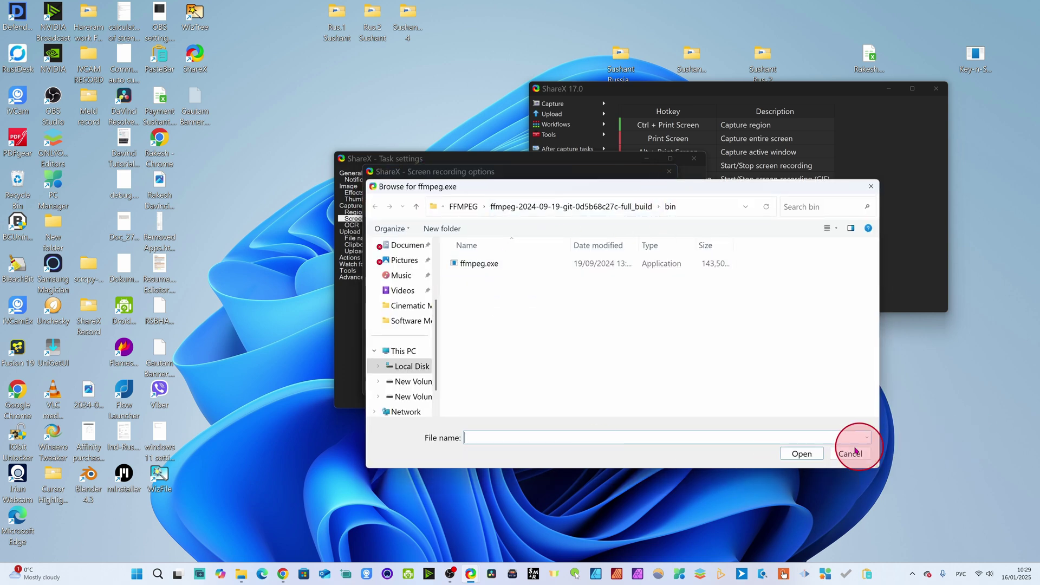
{"action": "left_click", "coordinate": [850, 455]}
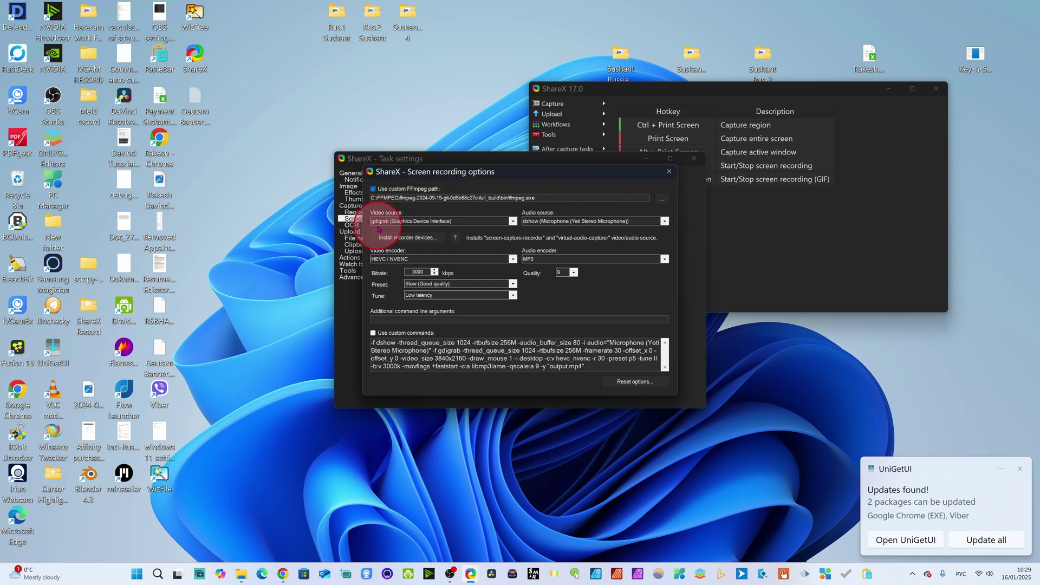
{"action": "left_click", "coordinate": [512, 221]}
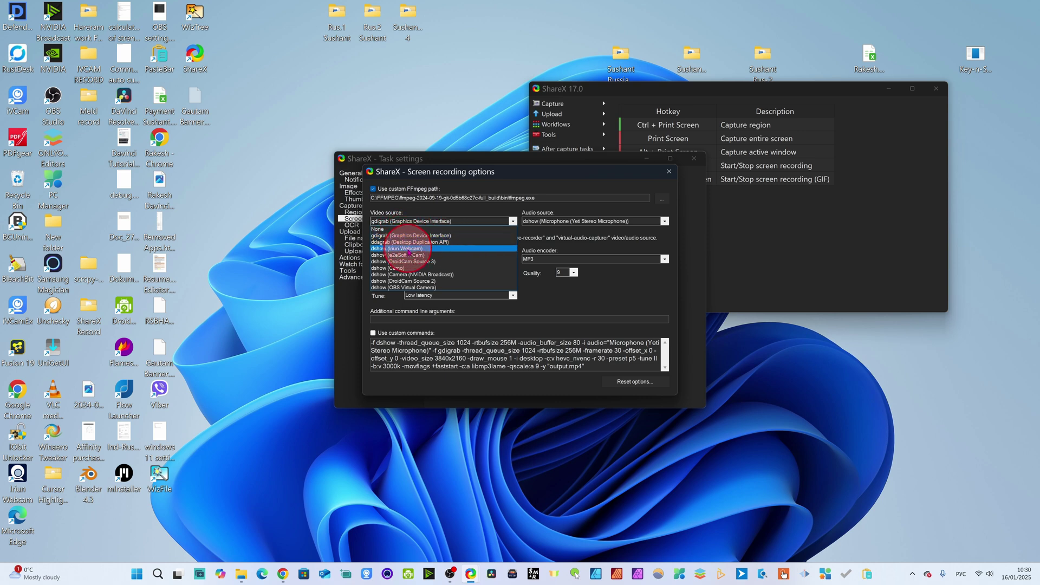
Keep gdigrab and Yeti Stereo Microphone as sources and set the video encoder to H.264 / NVENC.
{"action": "left_click", "coordinate": [493, 235]}
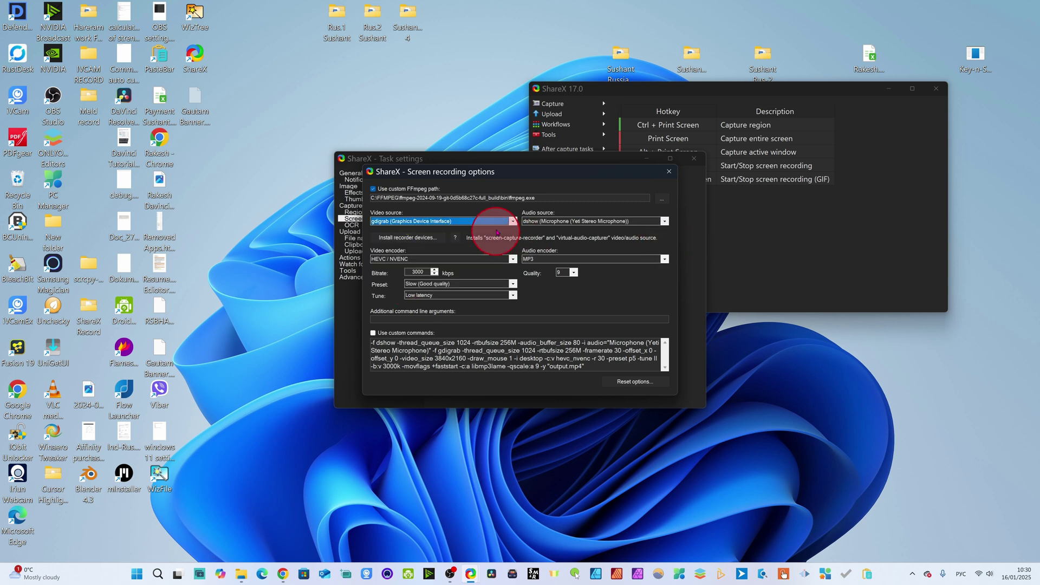
{"action": "left_click", "coordinate": [664, 221]}
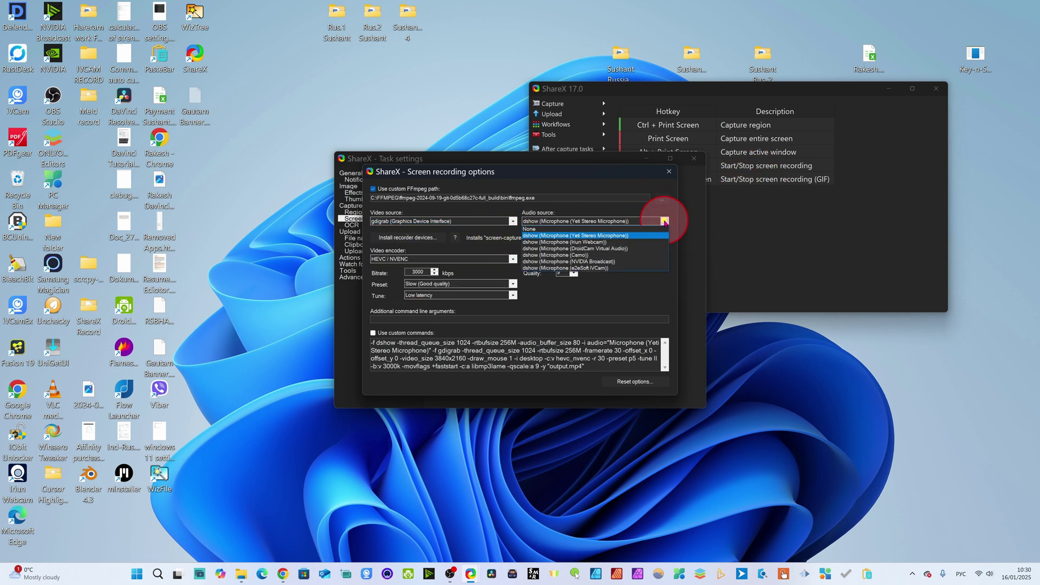
{"action": "left_click", "coordinate": [572, 236]}
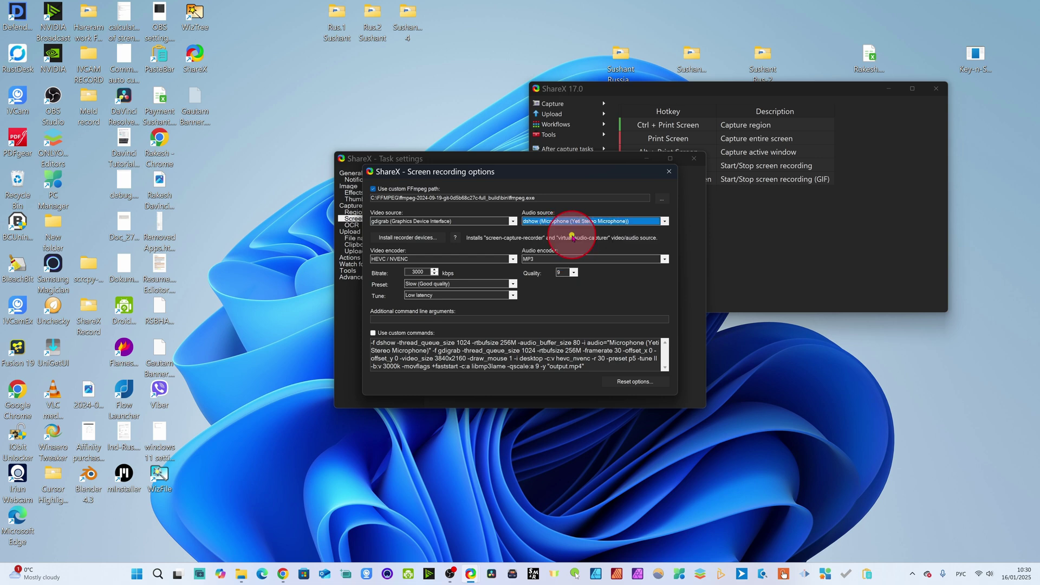
{"action": "left_click", "coordinate": [513, 259]}
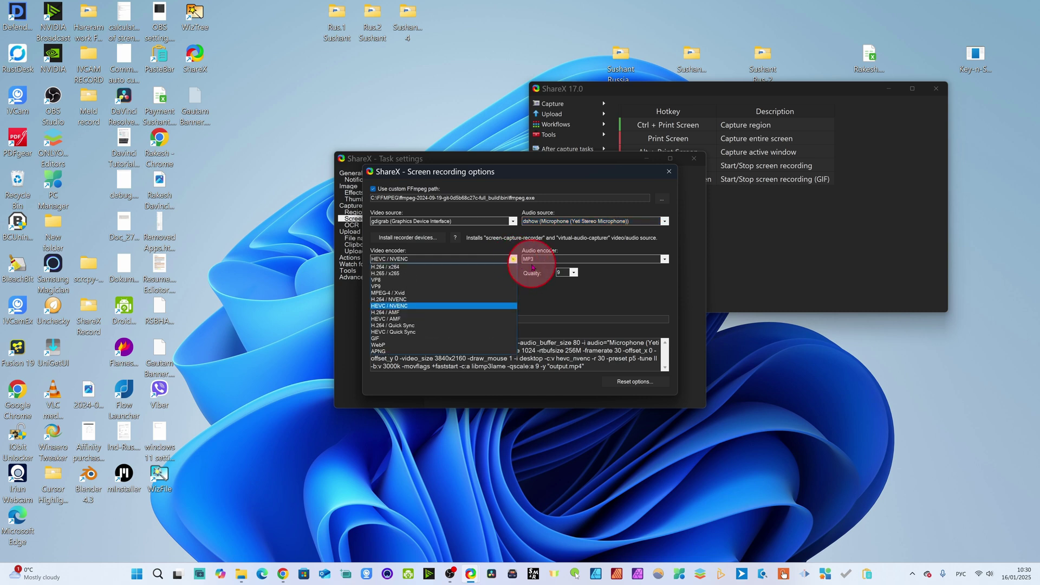
{"action": "left_click", "coordinate": [396, 300]}
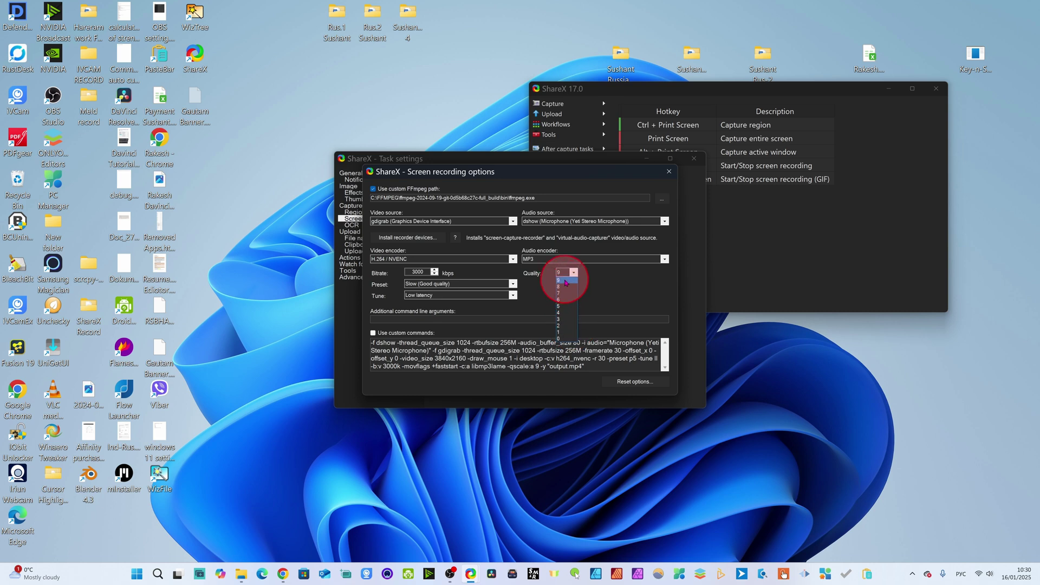
Keep quality 9, set preset Slowest (Best quality) and tune Low latency, then close the options.
{"action": "left_click", "coordinate": [563, 280]}
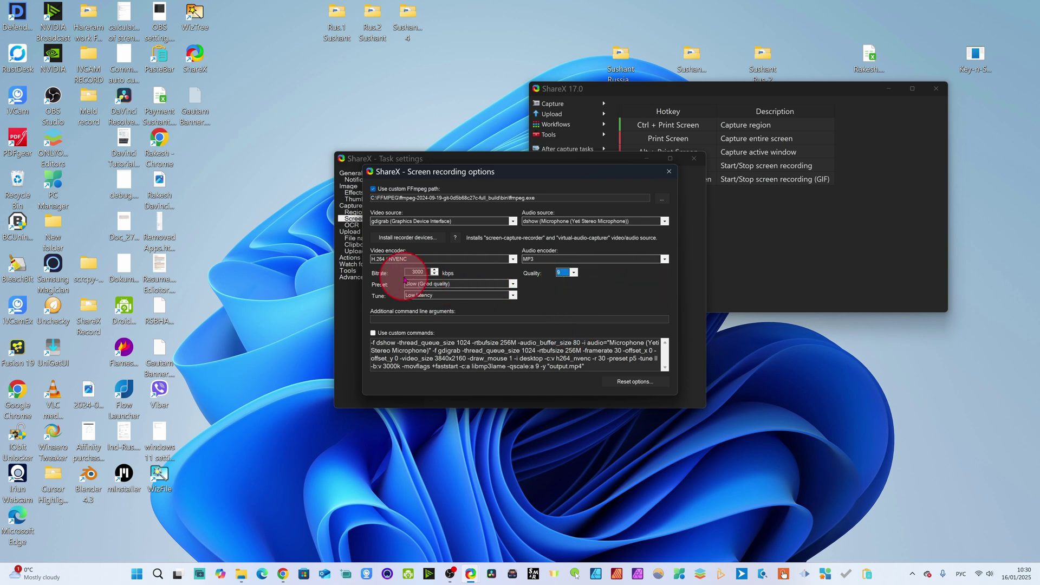
{"action": "left_click", "coordinate": [514, 285]}
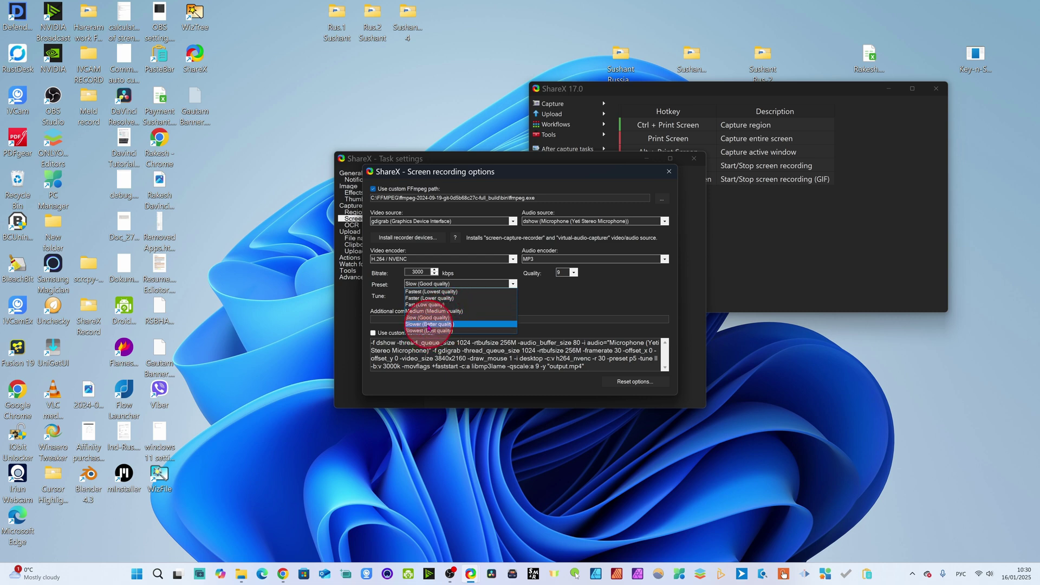
{"action": "left_click", "coordinate": [446, 330]}
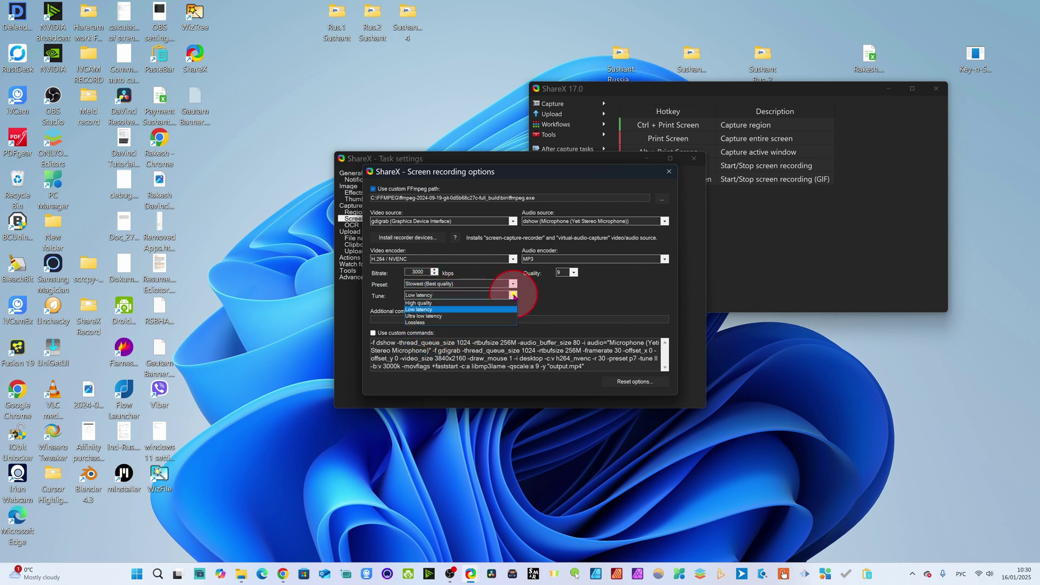
{"action": "left_click", "coordinate": [423, 323]}
{"action": "left_click", "coordinate": [512, 295]}
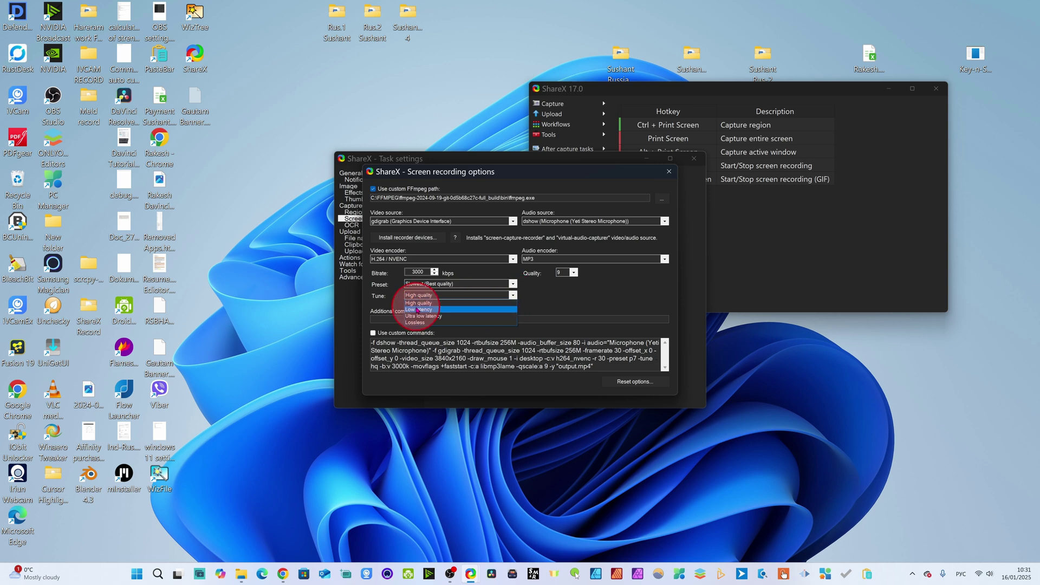
{"action": "left_click", "coordinate": [415, 309]}
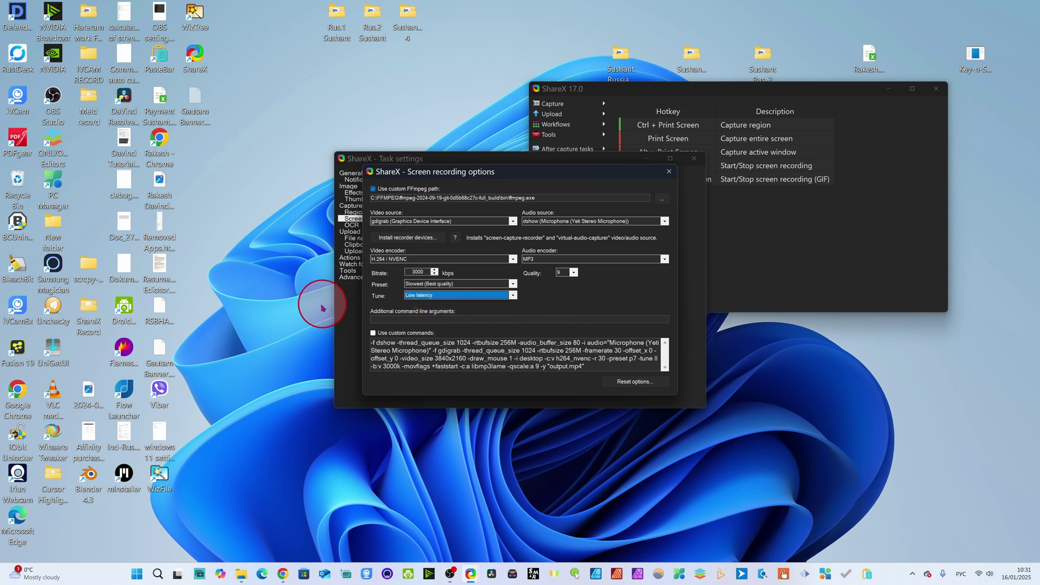
{"action": "left_click", "coordinate": [668, 173]}
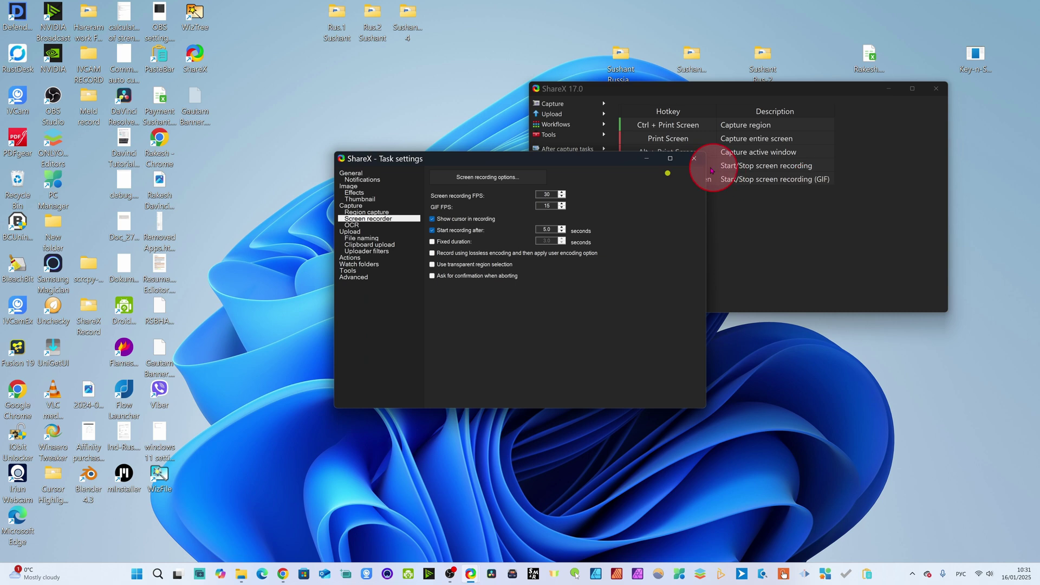
Close the Task settings window and the ShareX 17.0 main window.
{"action": "left_click", "coordinate": [647, 160]}
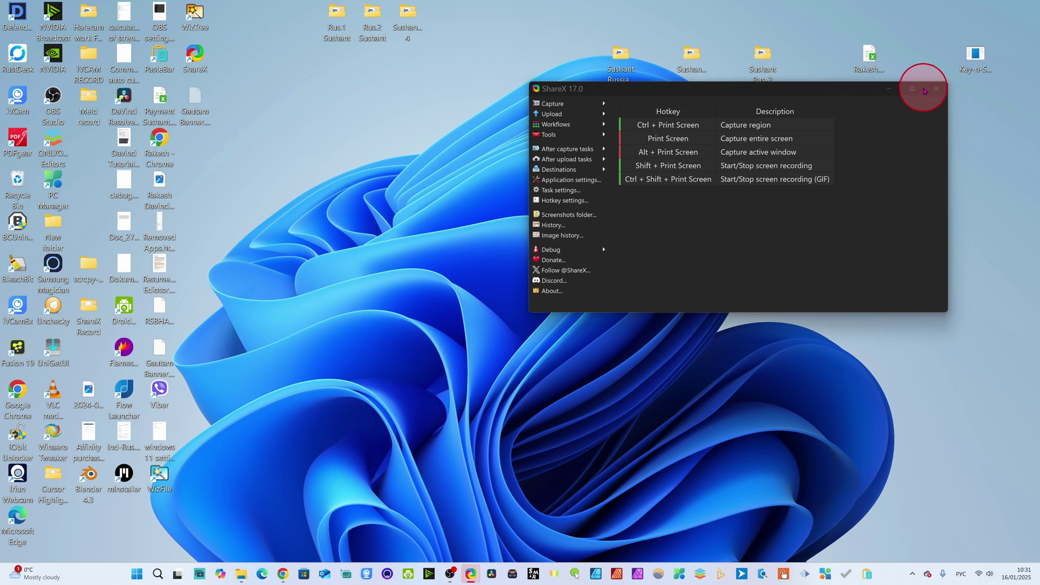
{"action": "mouse_move", "coordinate": [553, 502]}
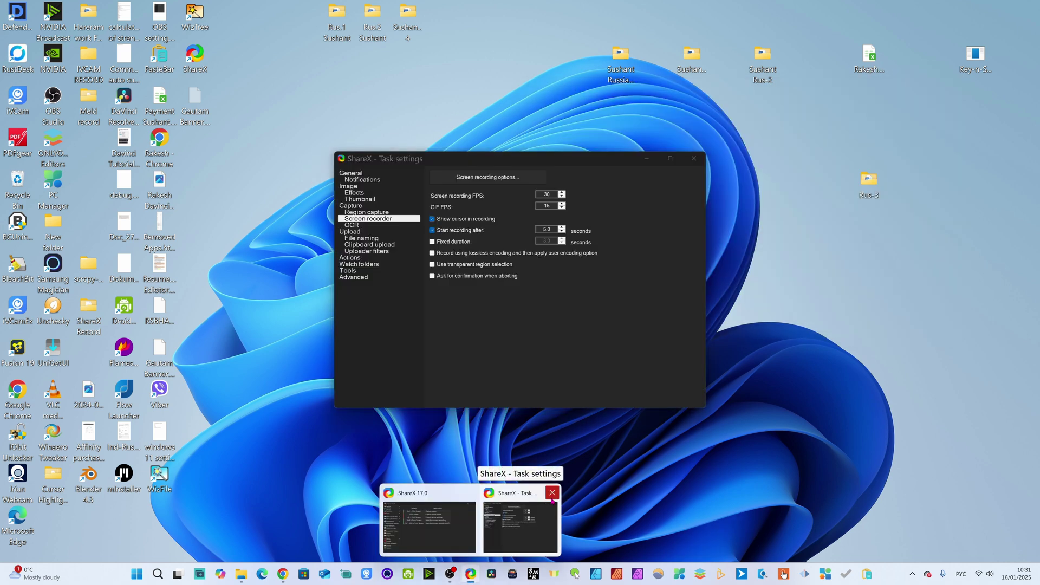
{"action": "left_click", "coordinate": [552, 494]}
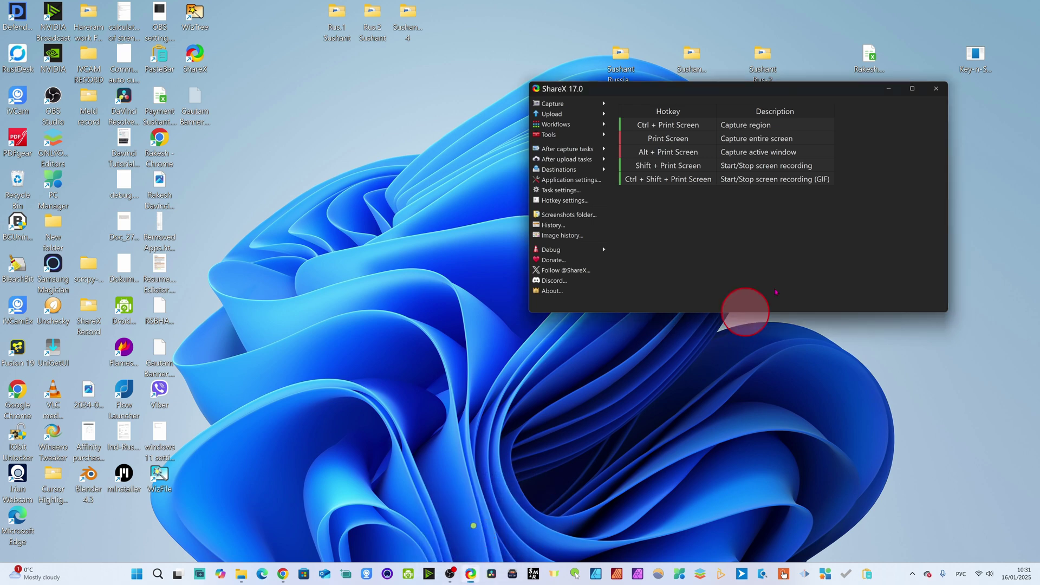
{"action": "left_click", "coordinate": [936, 88]}
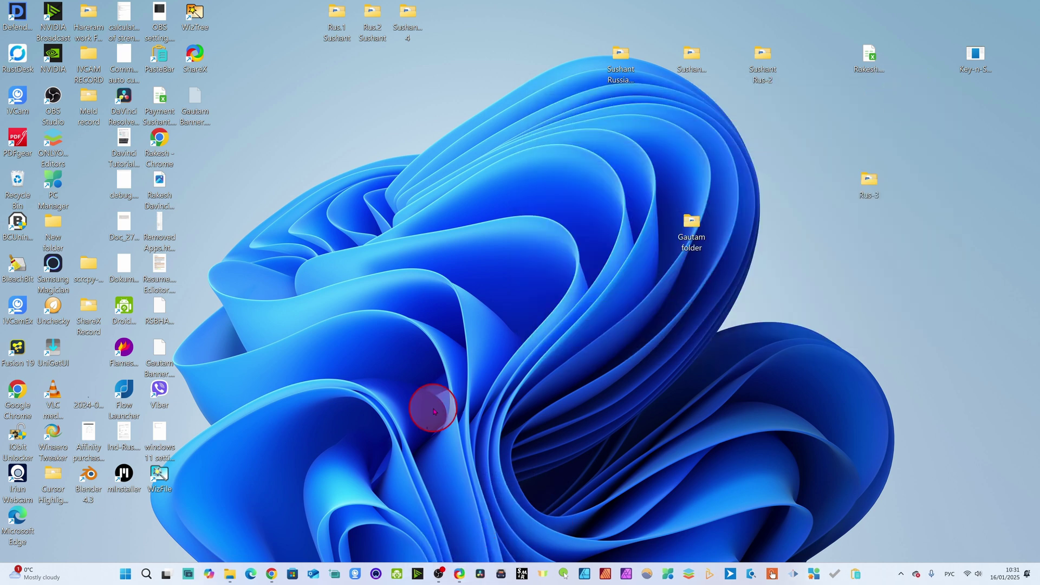
Start a Ctrl+Print screen recording of the desktop icon region on the left.
{"action": "key", "text": "ctrl+Print"}
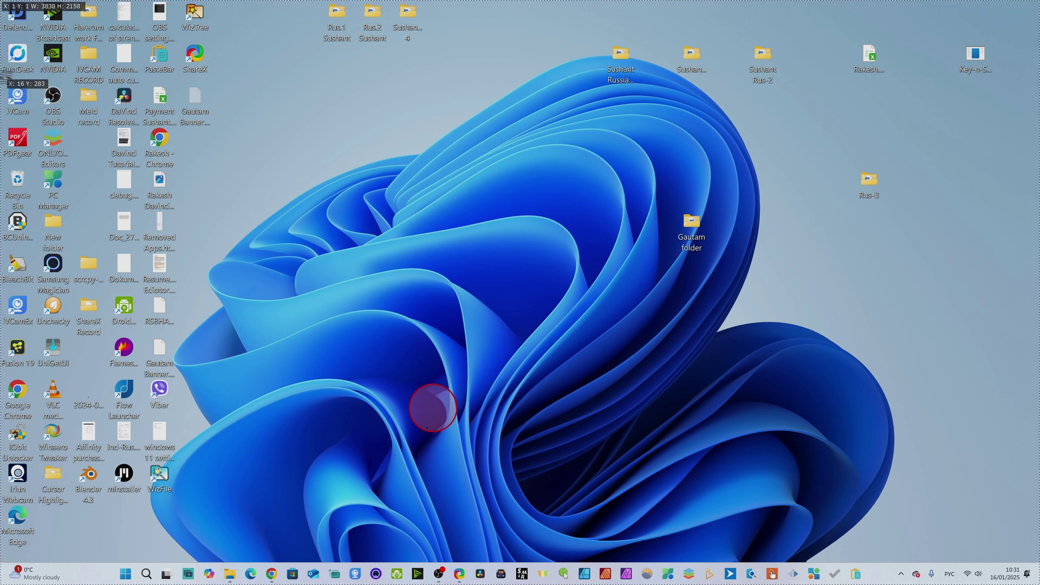
{"action": "left_click_drag", "start_coordinate": [3, 76], "coordinate": [213, 206]}
{"action": "left_click_drag", "start_coordinate": [298, 380], "coordinate": [269, 419]}
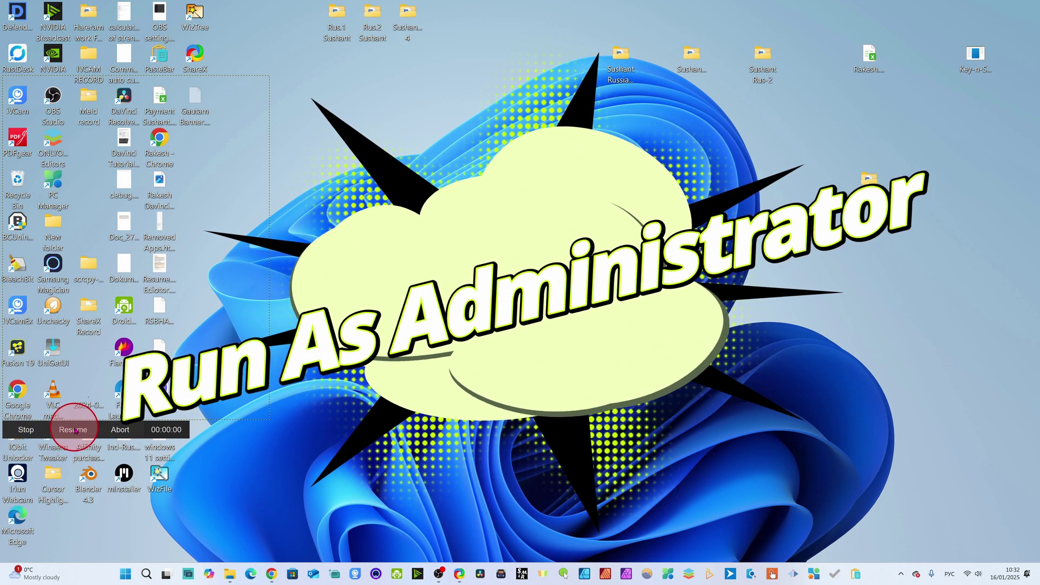
{"action": "left_click", "coordinate": [74, 431]}
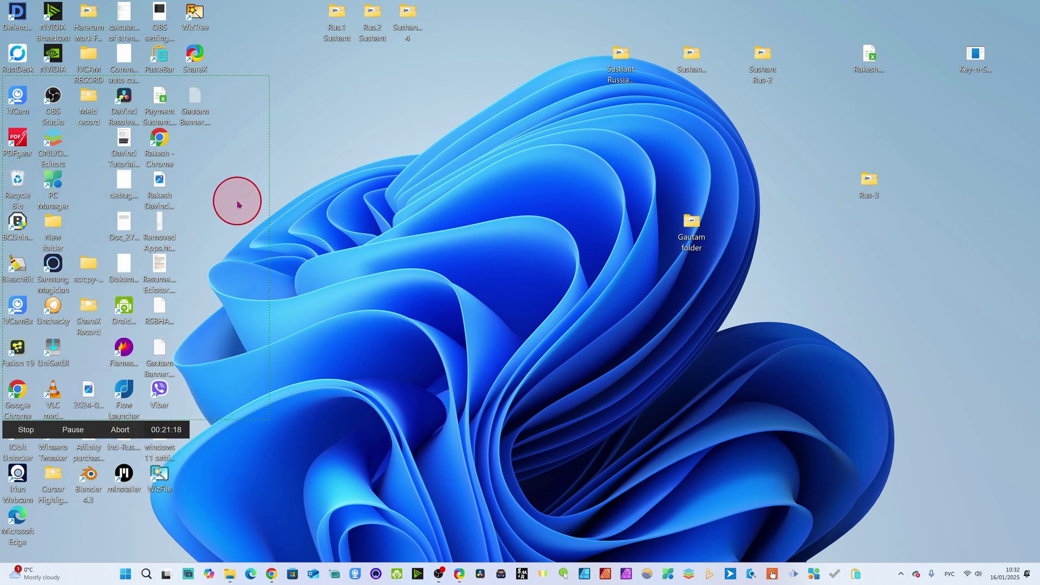
Stop the recording and play PowerToys_P5LQp4LBk9.mp4 from ShareX Record\Screenshots\2025-01.
{"action": "left_click", "coordinate": [26, 430]}
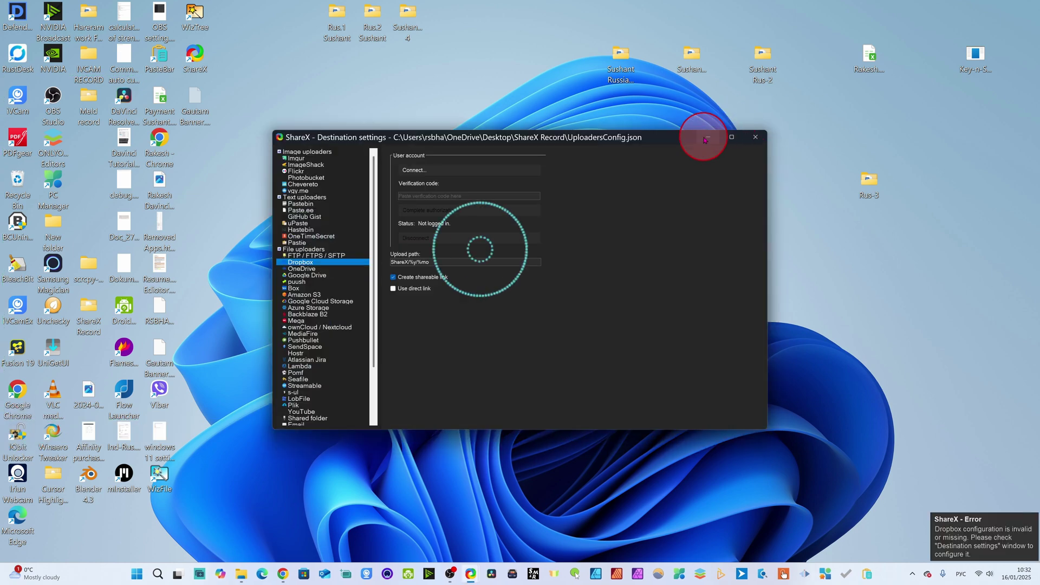
{"action": "left_click", "coordinate": [756, 135]}
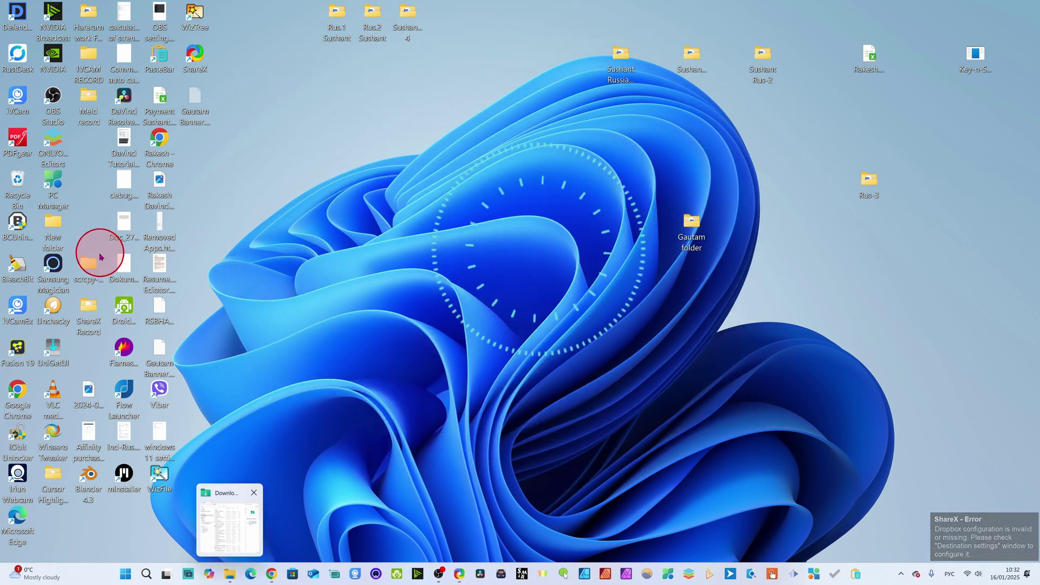
{"action": "double_click", "coordinate": [83, 313]}
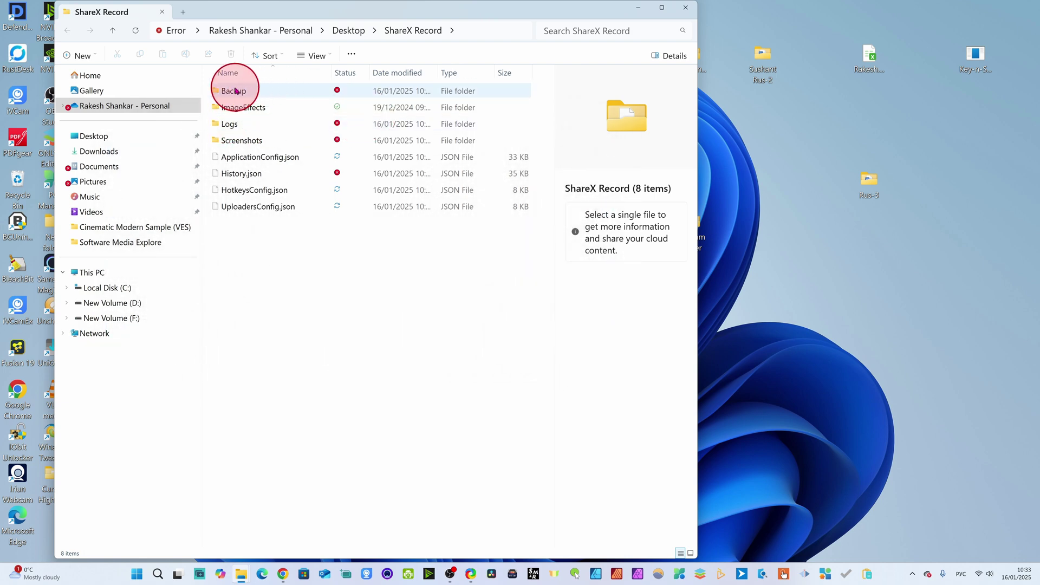
{"action": "left_click", "coordinate": [262, 142]}
{"action": "double_click", "coordinate": [262, 142]}
{"action": "double_click", "coordinate": [288, 96]}
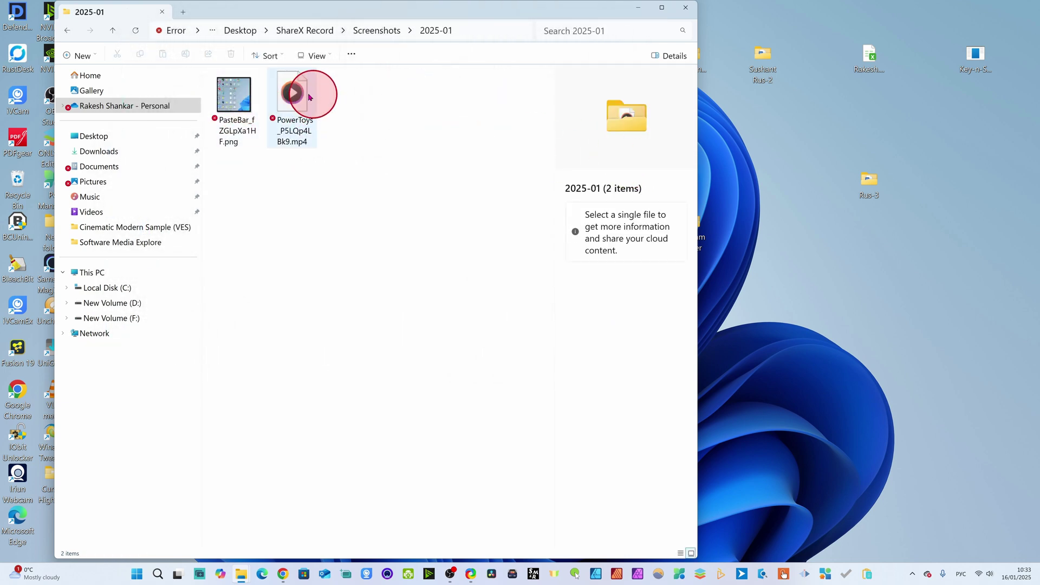
{"action": "double_click", "coordinate": [292, 95]}
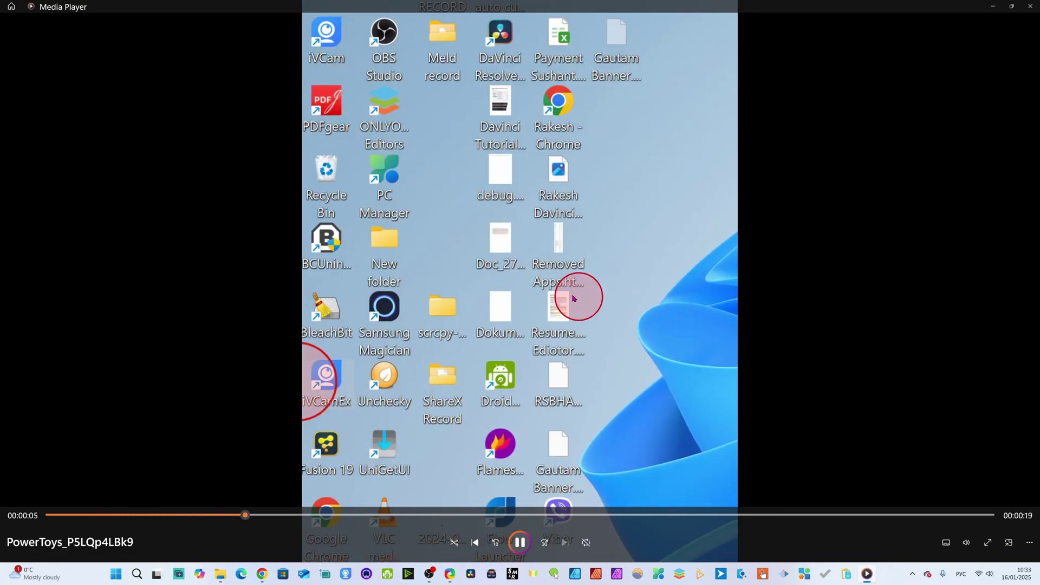
Watch the PowerToys clip, check the volume controls, and close Media Player.
{"action": "left_click", "coordinate": [994, 573]}
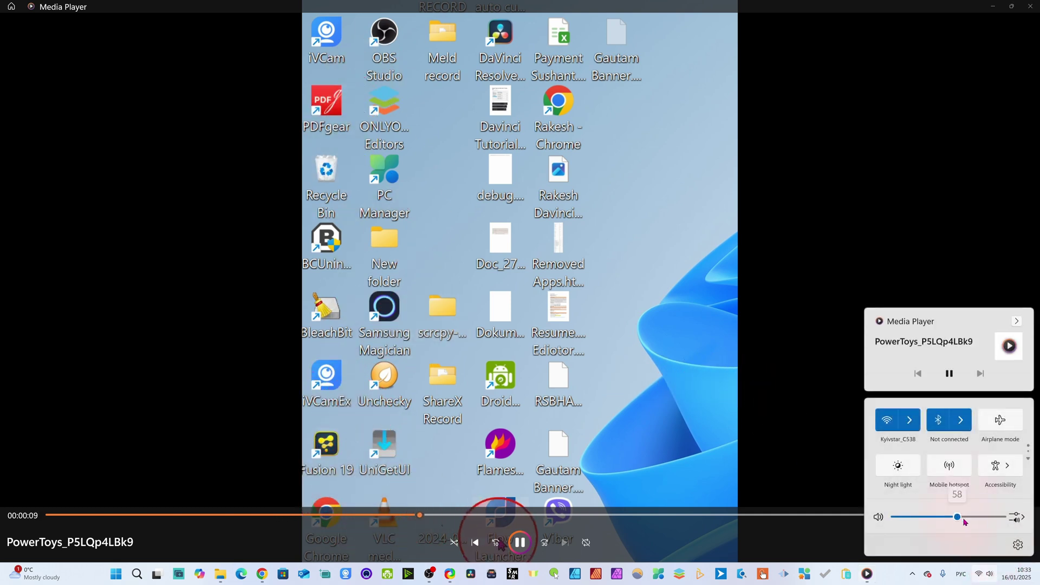
{"action": "left_click", "coordinate": [821, 348]}
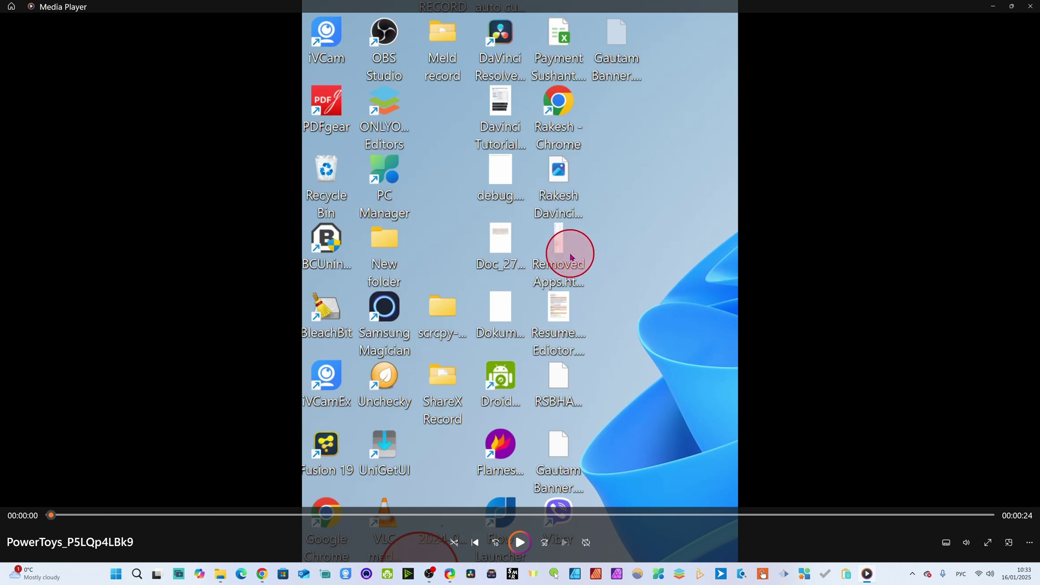
{"action": "left_click", "coordinate": [1031, 4]}
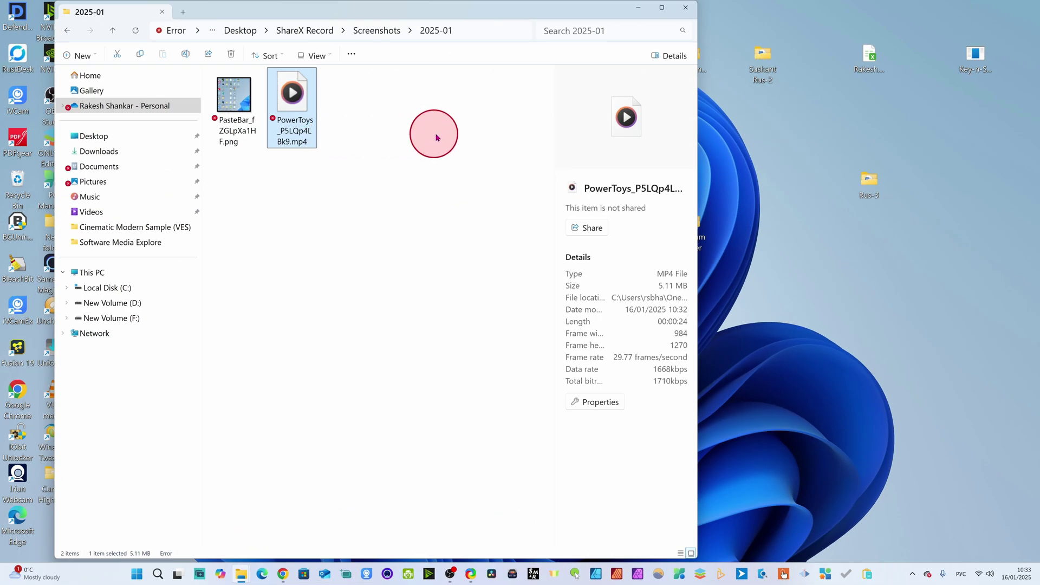
{"action": "double_click", "coordinate": [235, 104]}
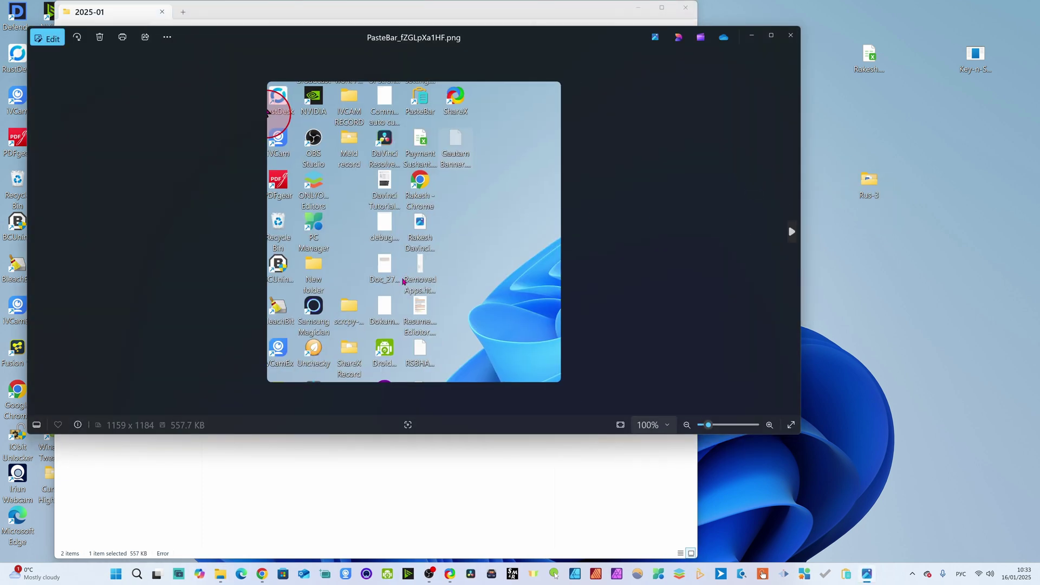
{"action": "left_click", "coordinate": [790, 36]}
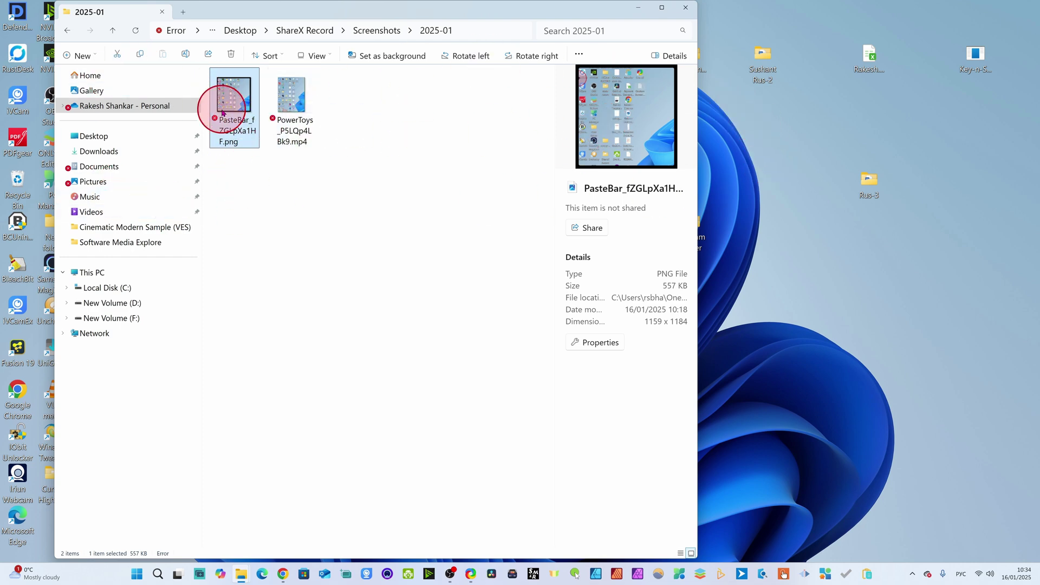
{"action": "double_click", "coordinate": [243, 107]}
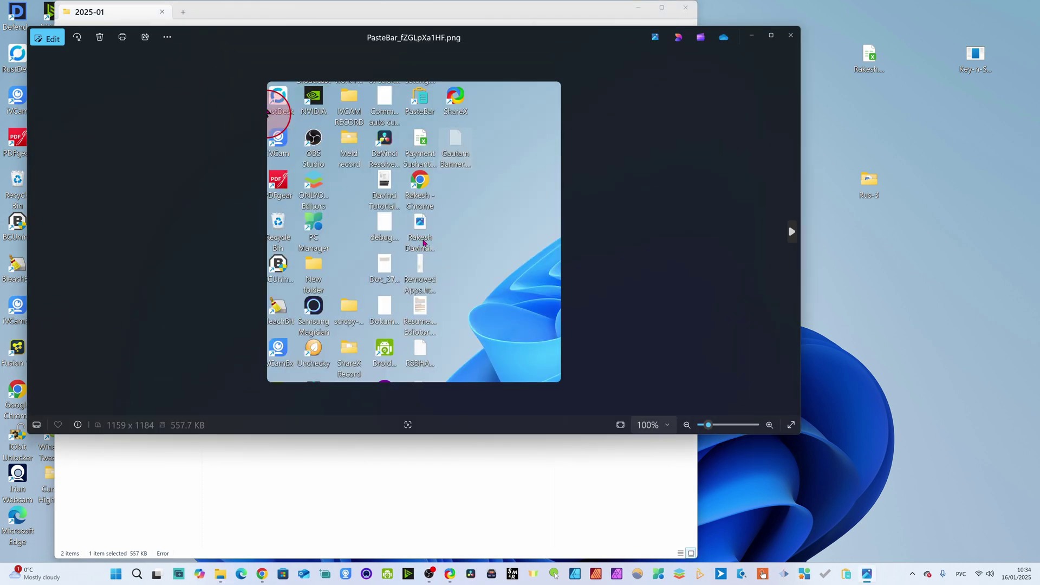
{"action": "left_click", "coordinate": [792, 38]}
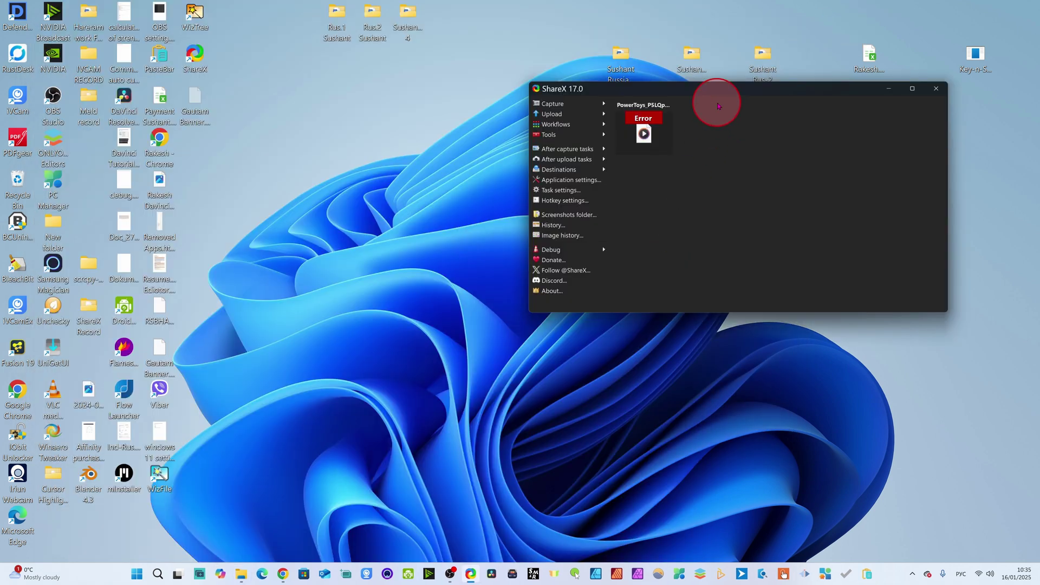
Centre the ShareX window, glance at the Capture submenu, and make the window slightly taller.
{"action": "left_click_drag", "start_coordinate": [715, 99], "coordinate": [590, 131]}
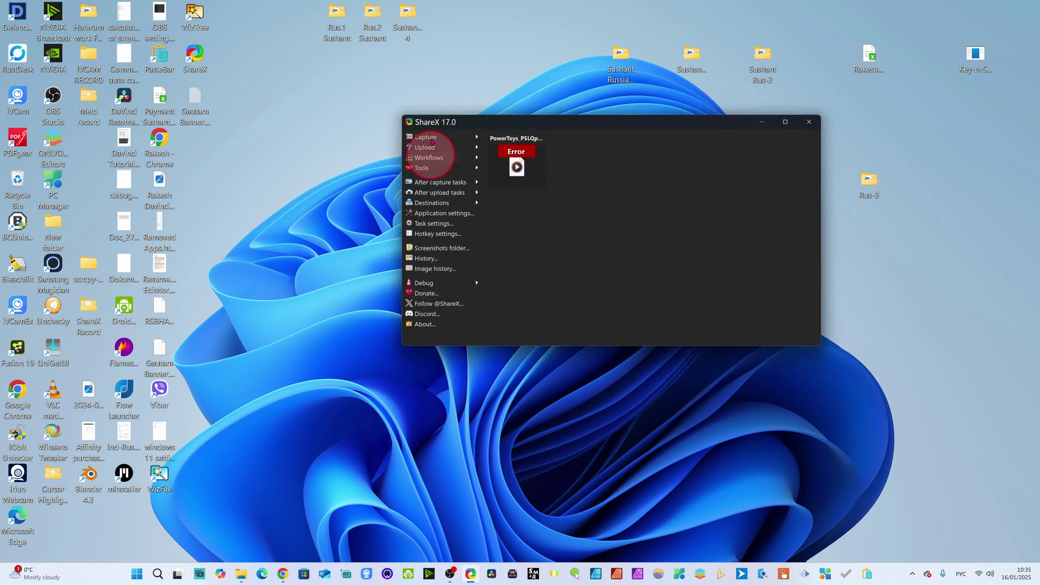
{"action": "left_click", "coordinate": [471, 136]}
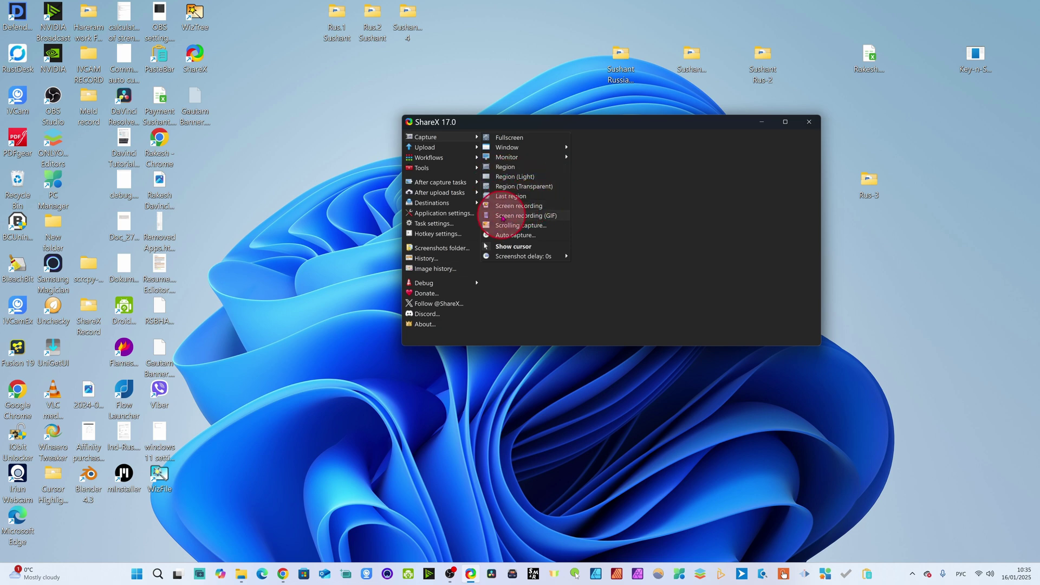
{"action": "mouse_move", "coordinate": [516, 257]}
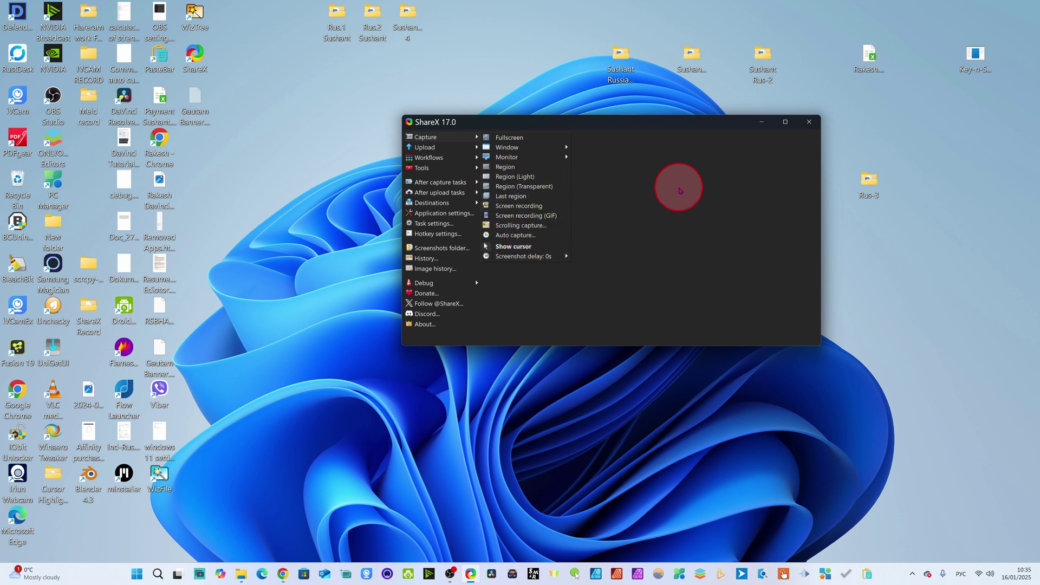
{"action": "left_click", "coordinate": [673, 191]}
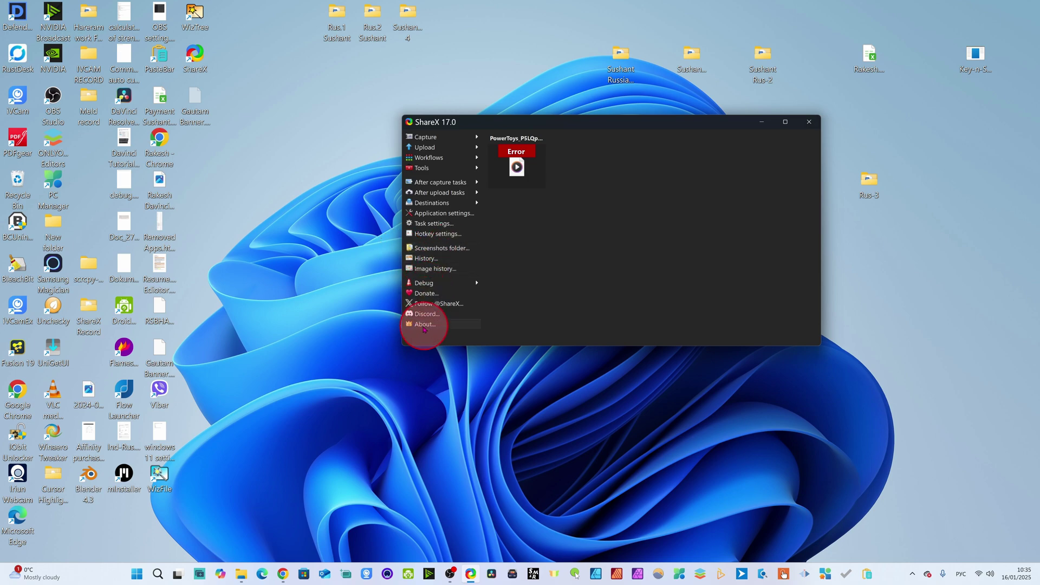
{"action": "left_click_drag", "start_coordinate": [565, 346], "coordinate": [565, 361]}
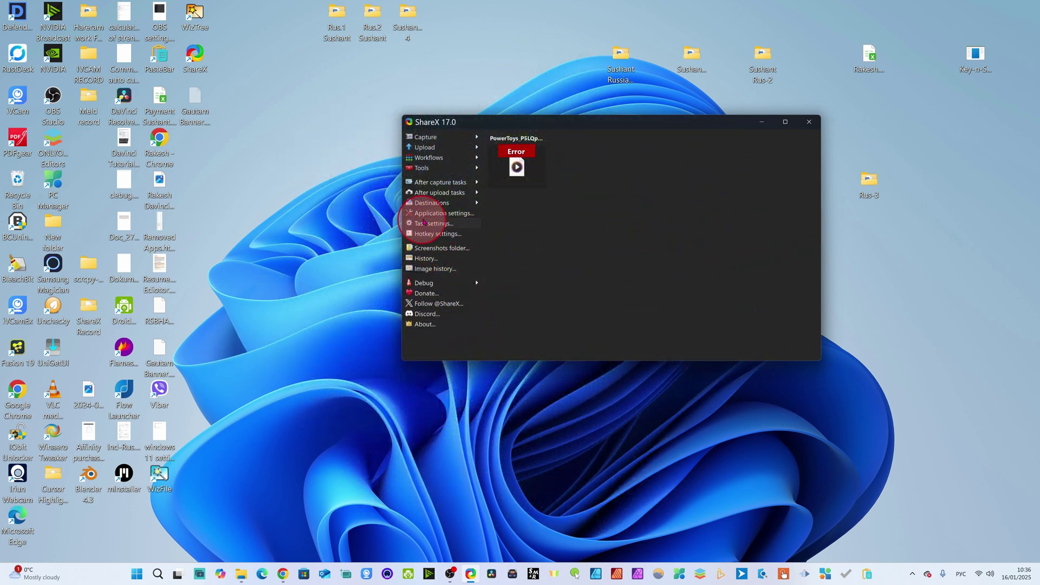
Add a new entry in Hotkey settings with OCR as its task.
{"action": "left_click", "coordinate": [436, 223]}
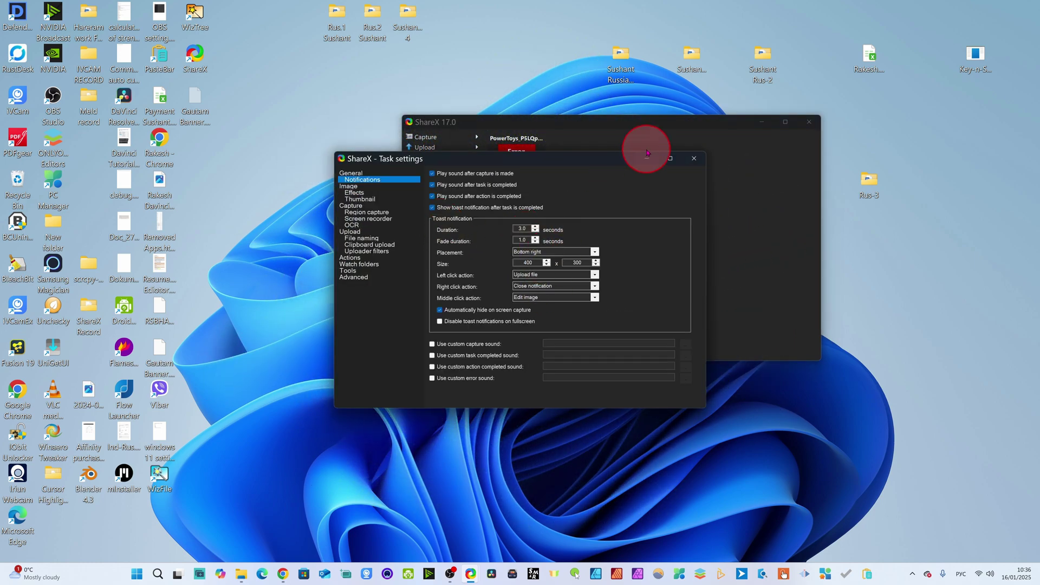
{"action": "left_click", "coordinate": [693, 159]}
{"action": "left_click", "coordinate": [449, 233]}
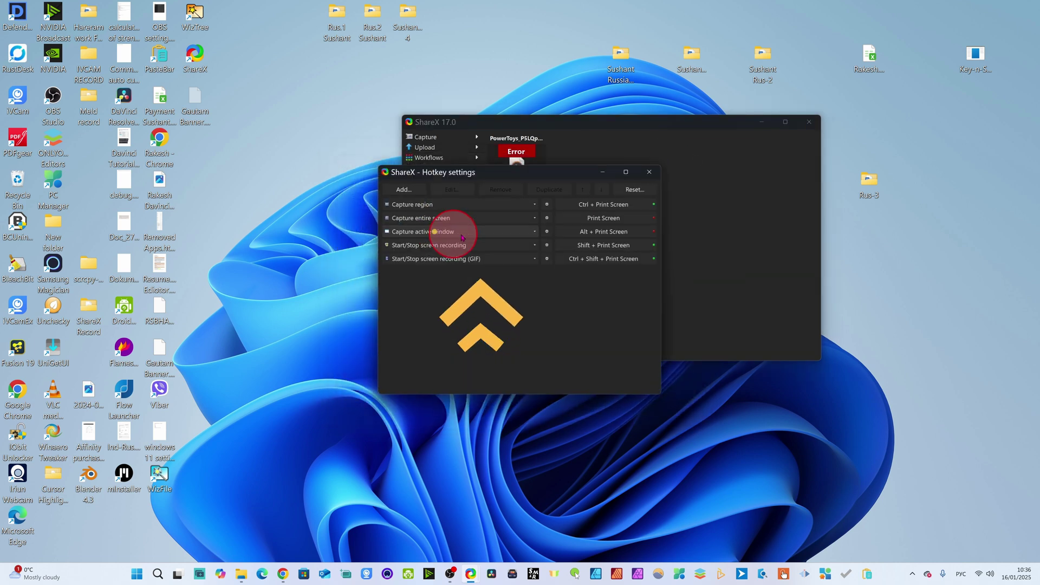
{"action": "left_click", "coordinate": [411, 188]}
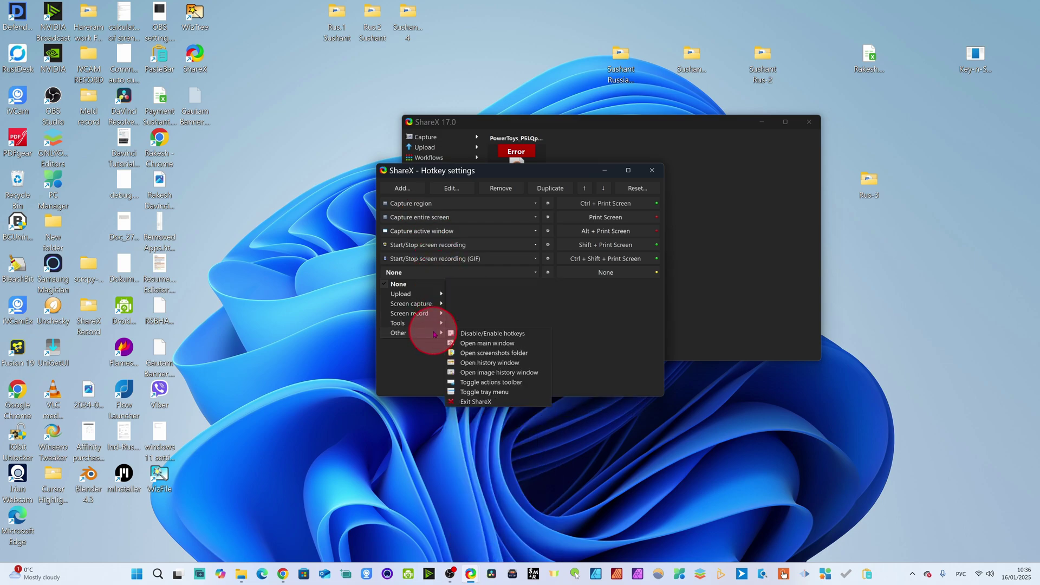
{"action": "mouse_move", "coordinate": [440, 323]}
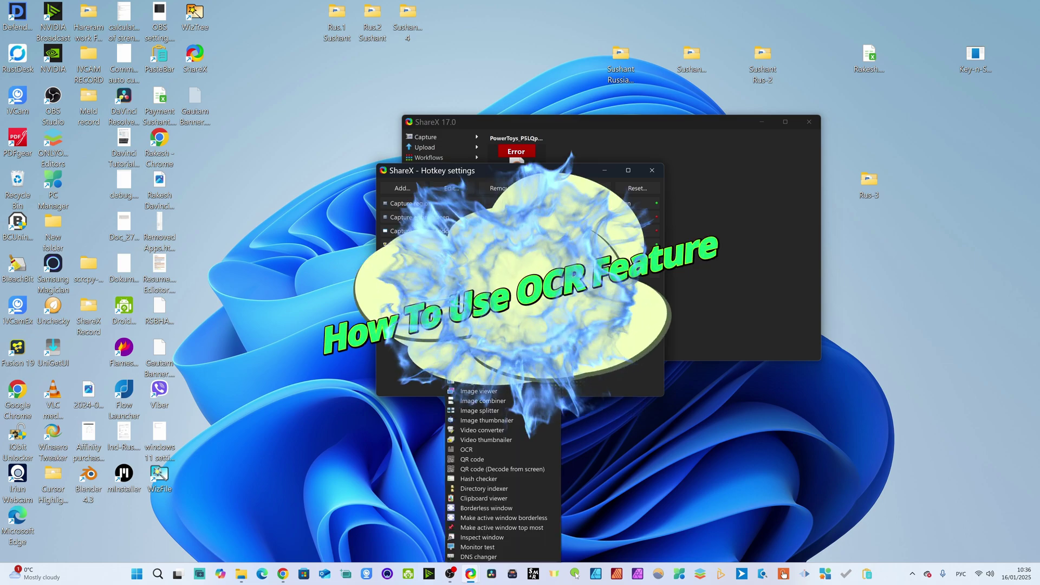
{"action": "left_click", "coordinate": [480, 450]}
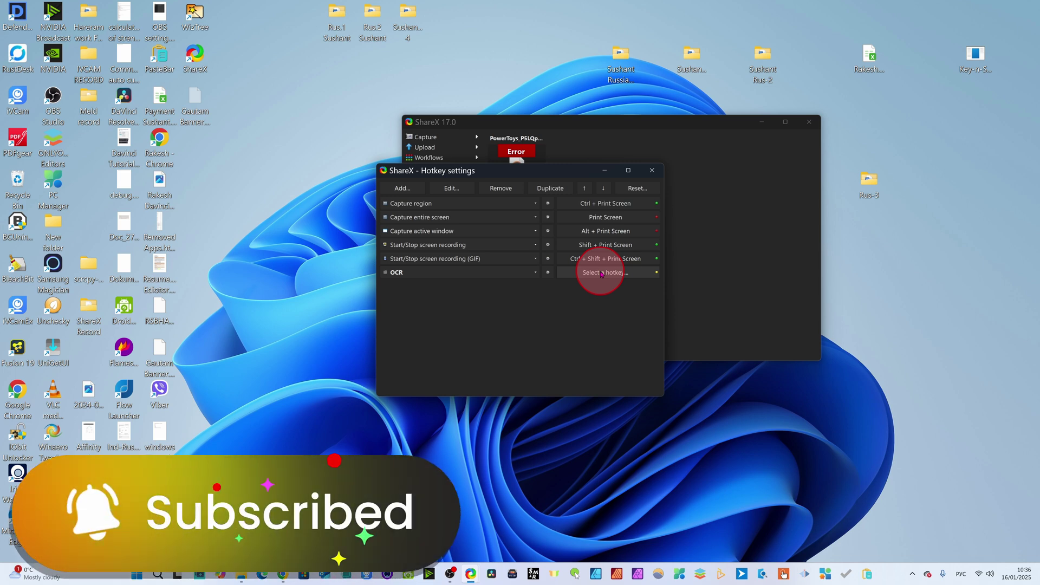
Replace the conflicting OCR hotkey with Shift + F3 and close Hotkey settings.
{"action": "left_click", "coordinate": [602, 274]}
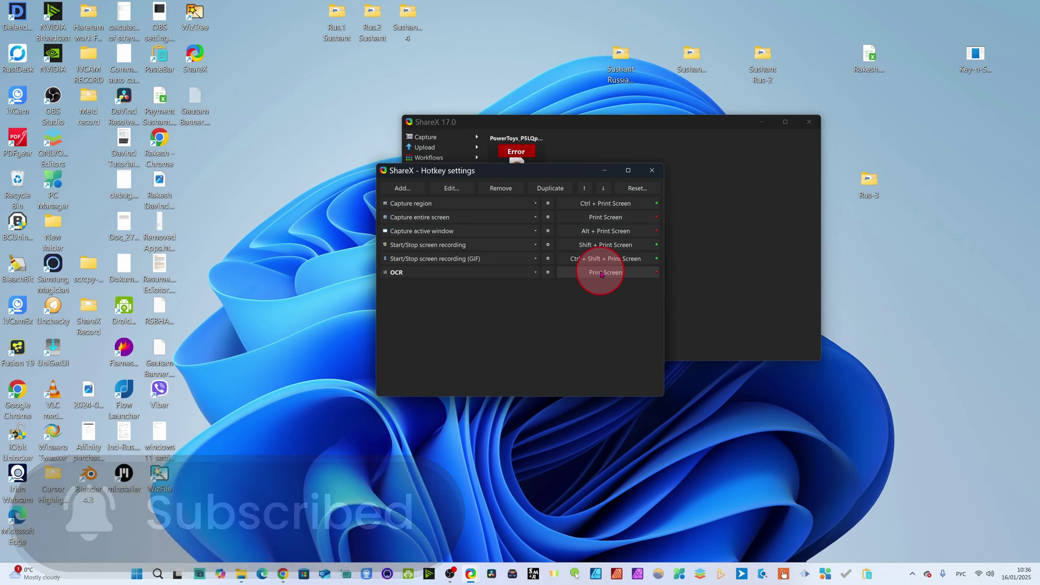
{"action": "left_click", "coordinate": [608, 273]}
{"action": "key", "text": "Print"}
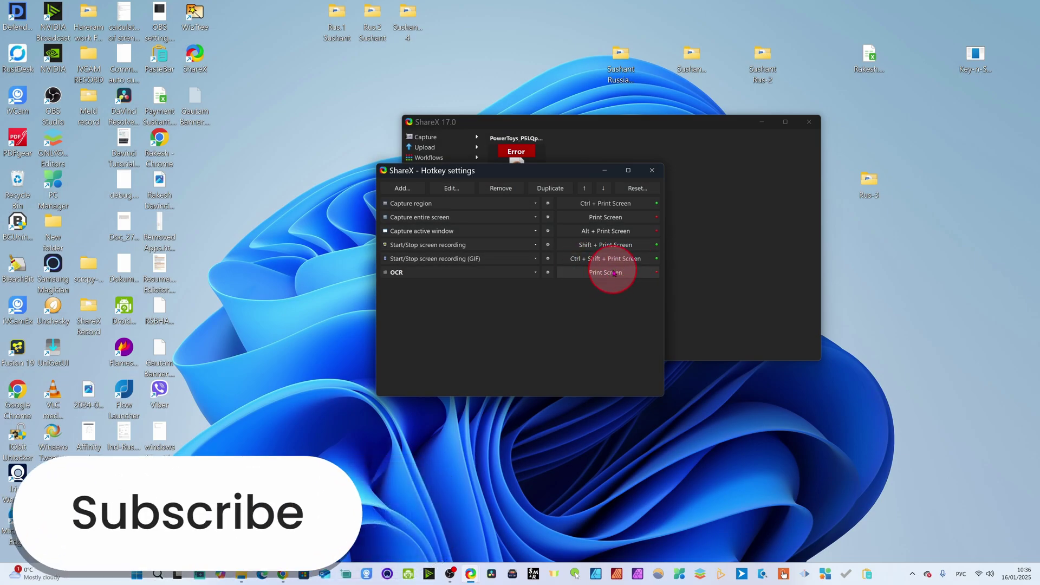
{"action": "left_click", "coordinate": [614, 274]}
{"action": "key", "text": "ctrl+super+F3"}
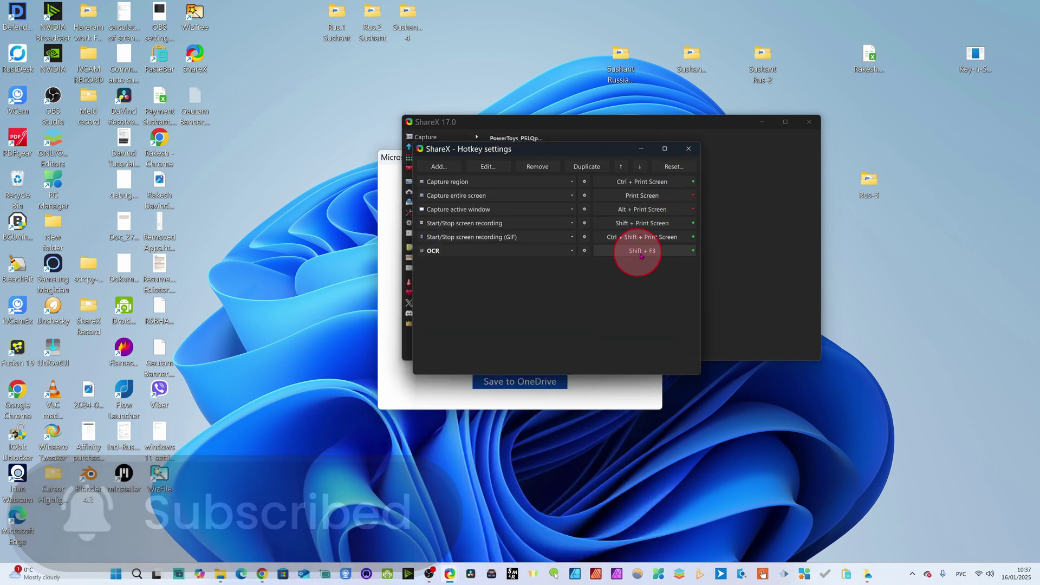
{"action": "left_click", "coordinate": [689, 149]}
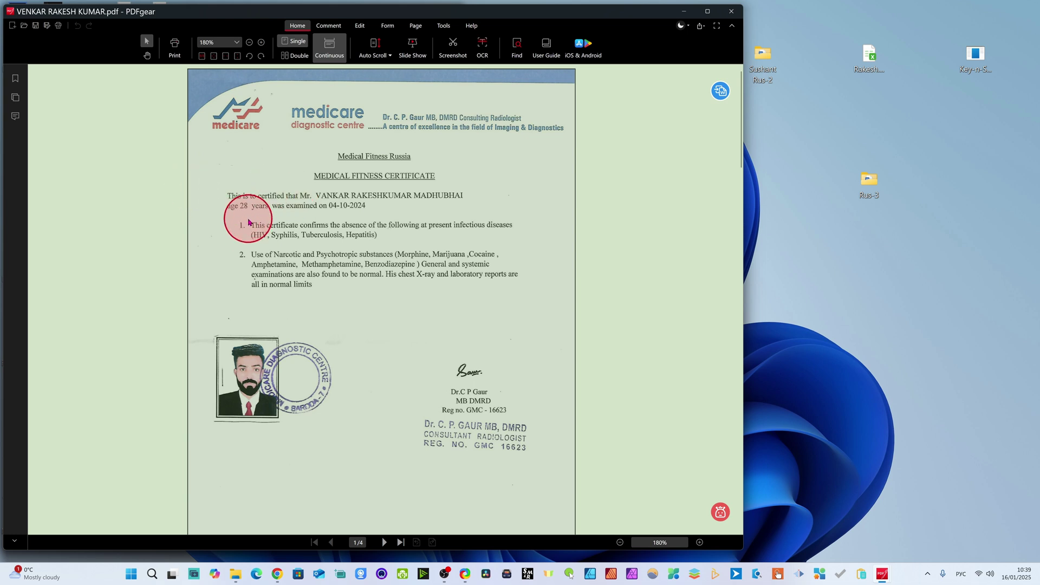
OCR-capture the certificate's second numbered item, about narcotic substance tests, from the PDFgear page.
{"action": "key", "text": "ctrl+Print"}
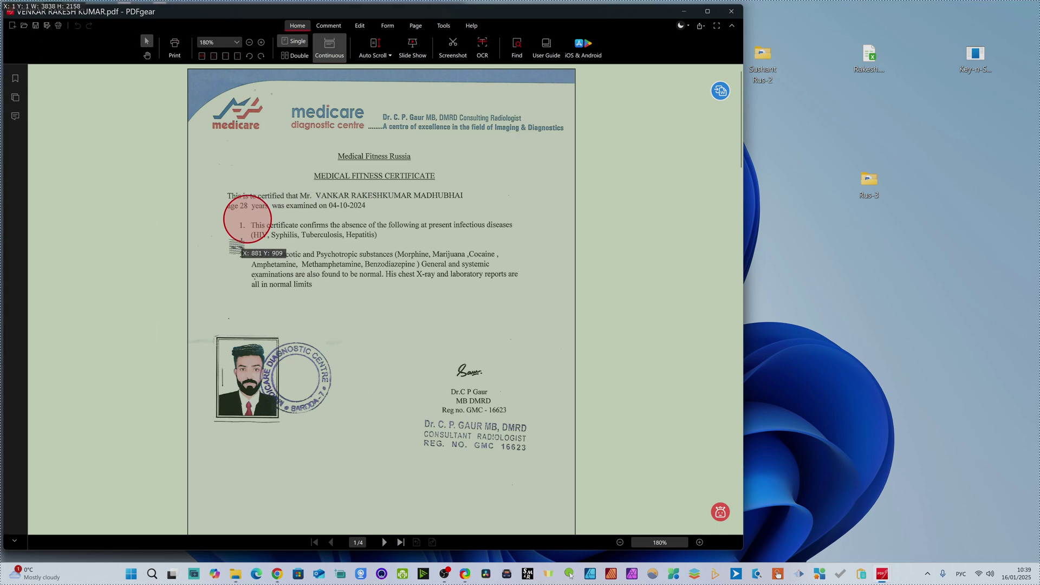
{"action": "left_click_drag", "start_coordinate": [232, 246], "coordinate": [546, 301]}
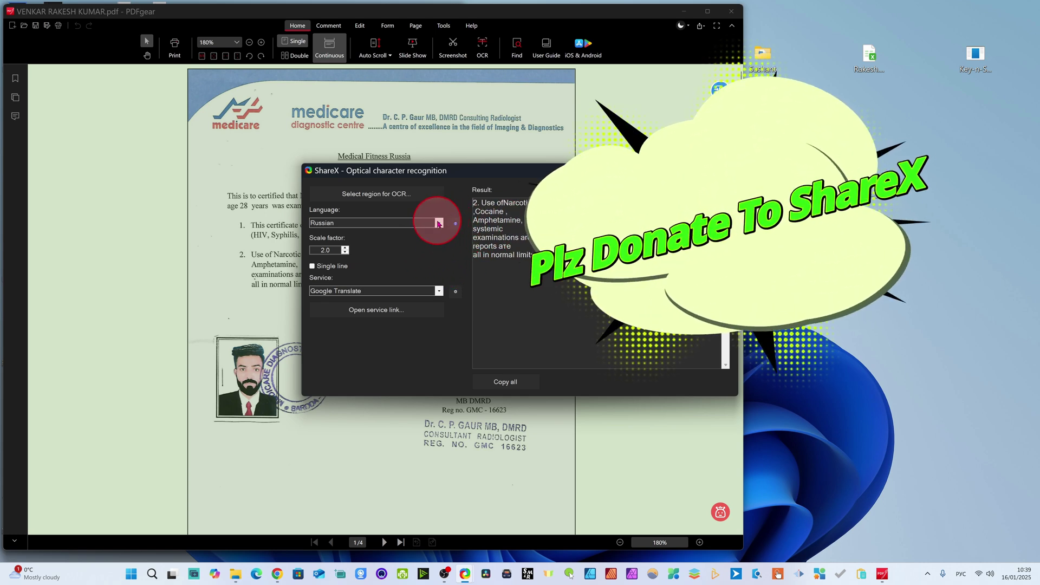
Recognise item 2 as English (United States) and send it to Google Translate for Russian.
{"action": "left_click", "coordinate": [439, 224]}
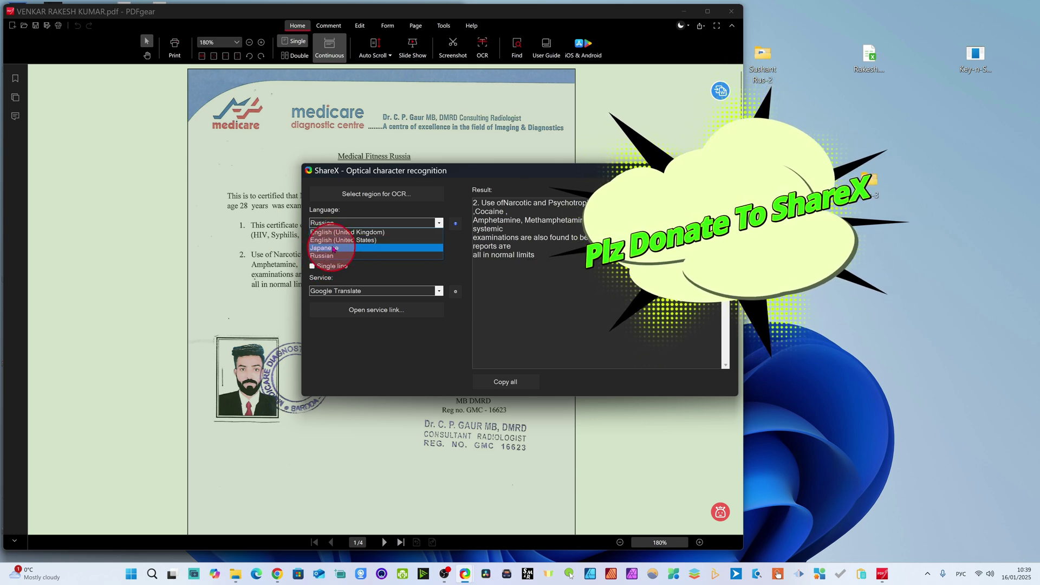
{"action": "left_click", "coordinate": [342, 240]}
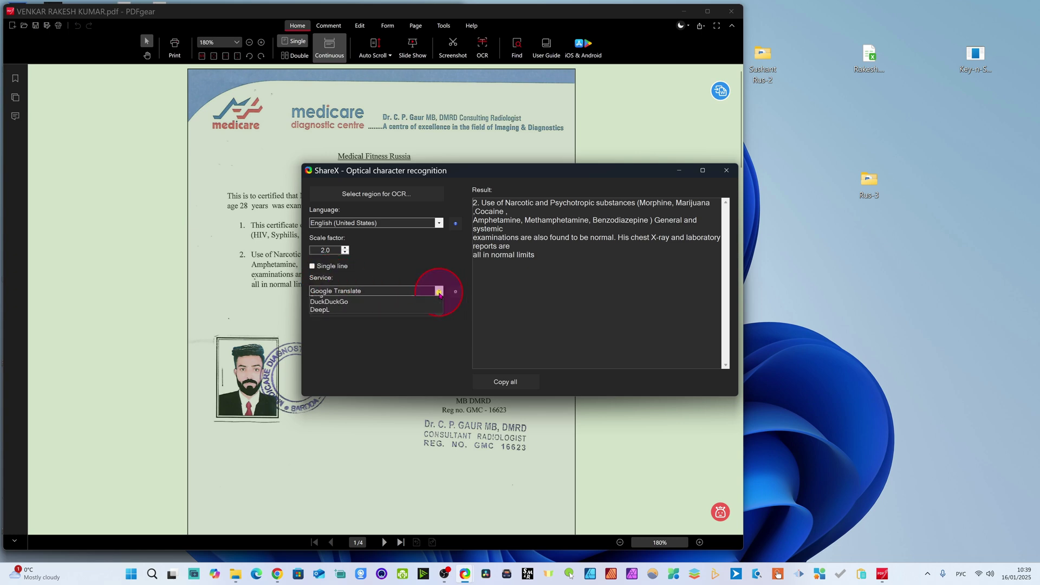
{"action": "left_click", "coordinate": [350, 296]}
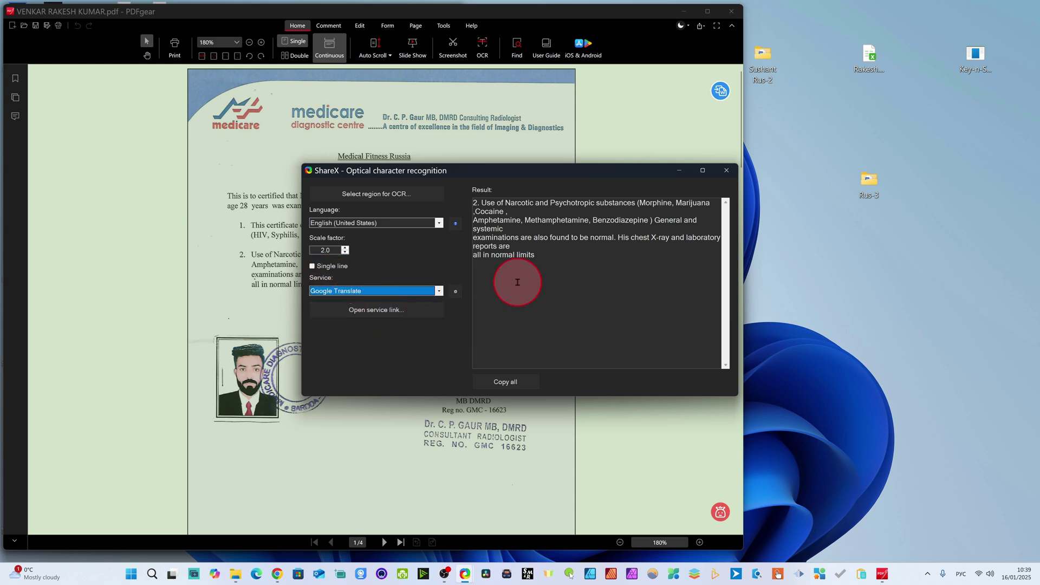
{"action": "left_click", "coordinate": [359, 309]}
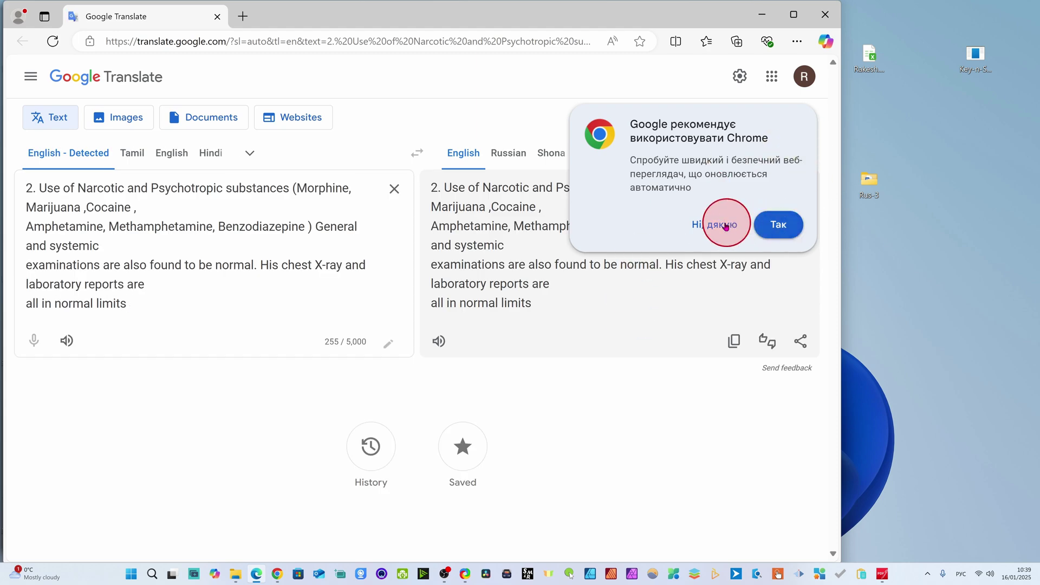
{"action": "left_click", "coordinate": [726, 224]}
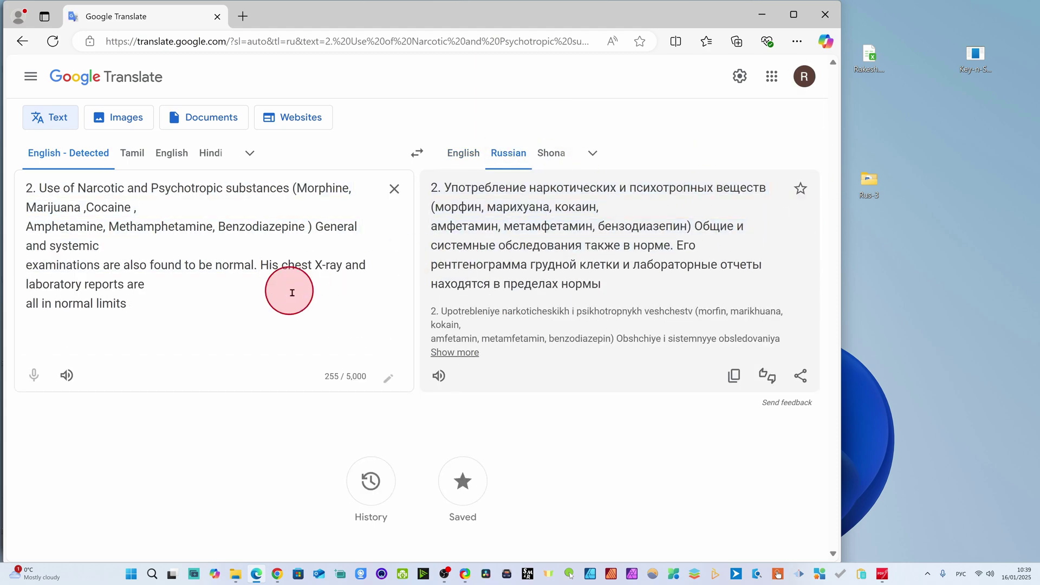
{"action": "left_click", "coordinate": [764, 13]}
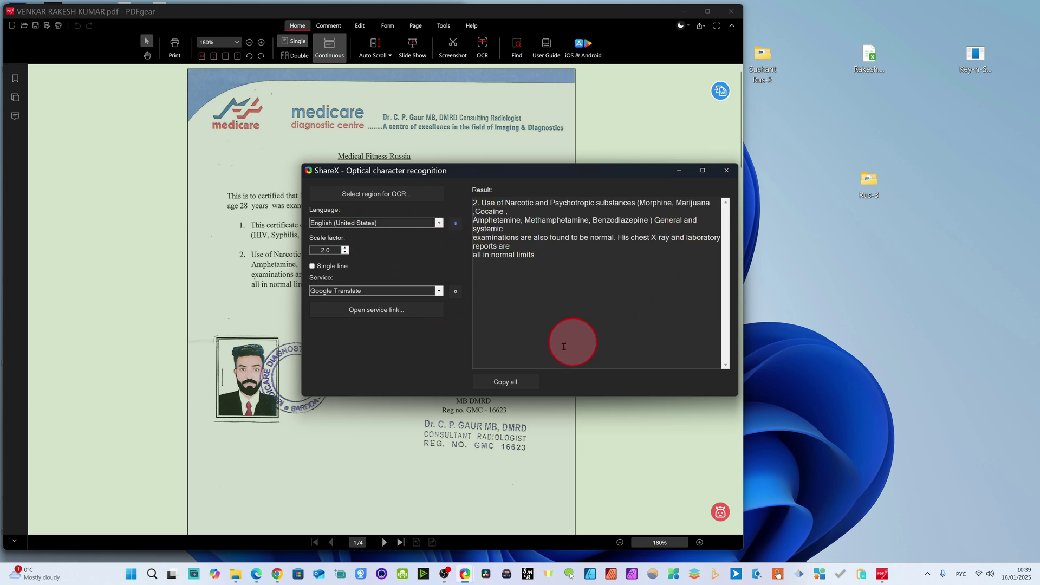
OCR-capture the whole certificate text, from the heading down through item 2.
{"action": "left_click", "coordinate": [724, 171]}
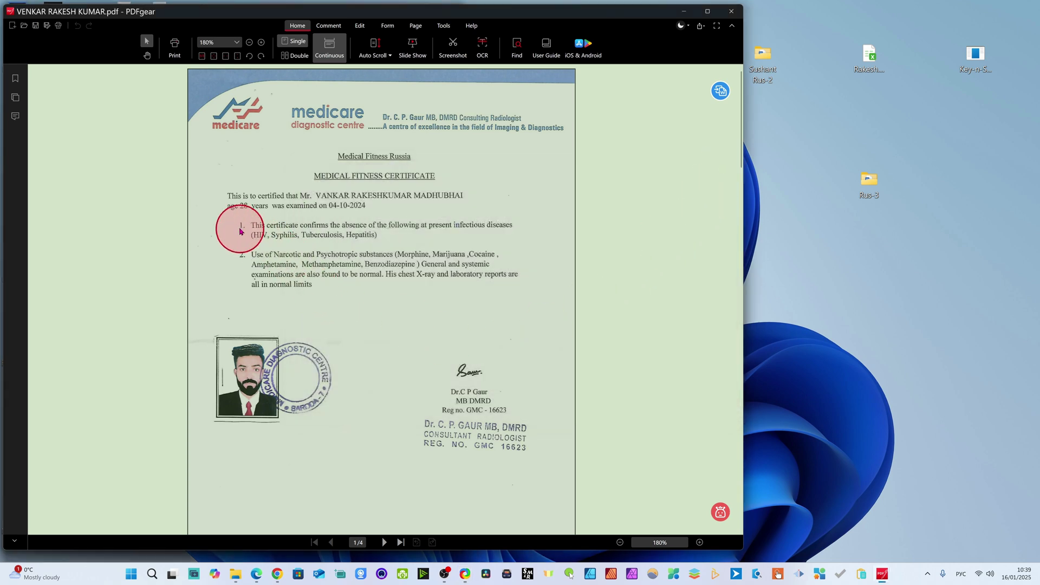
{"action": "key", "text": "ctrl+Print"}
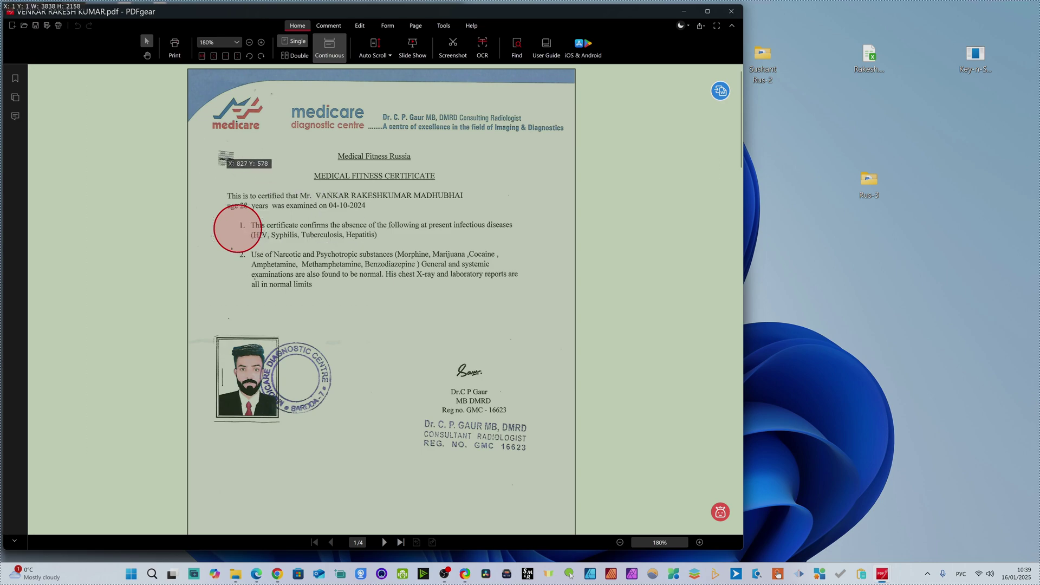
{"action": "left_click_drag", "start_coordinate": [206, 161], "coordinate": [549, 302]}
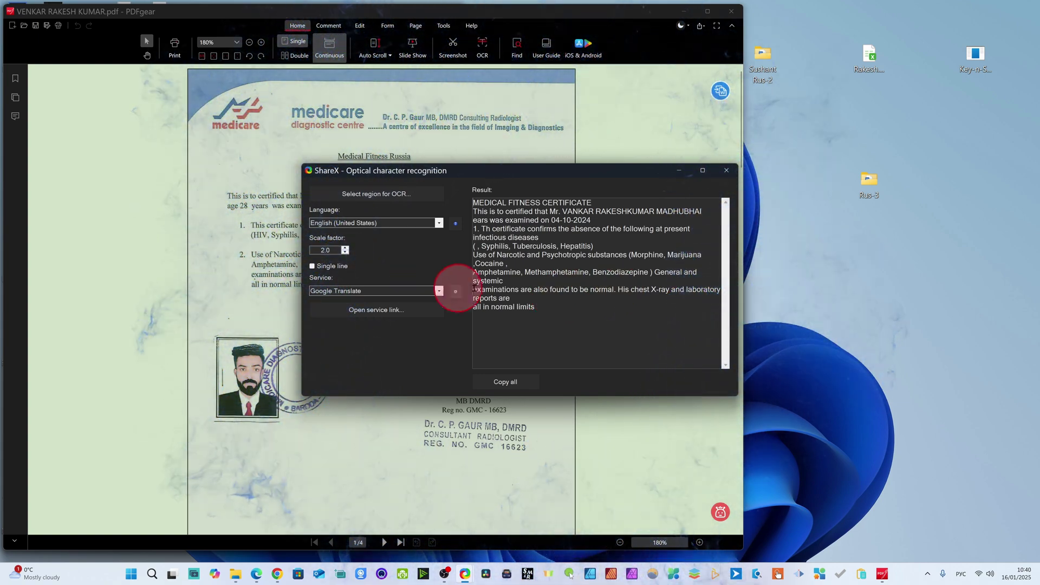
Keep Google Translate as the service and open the recognised certificate text in it.
{"action": "scroll", "coordinate": [425, 300], "scroll_direction": "up", "scroll_amount": 2}
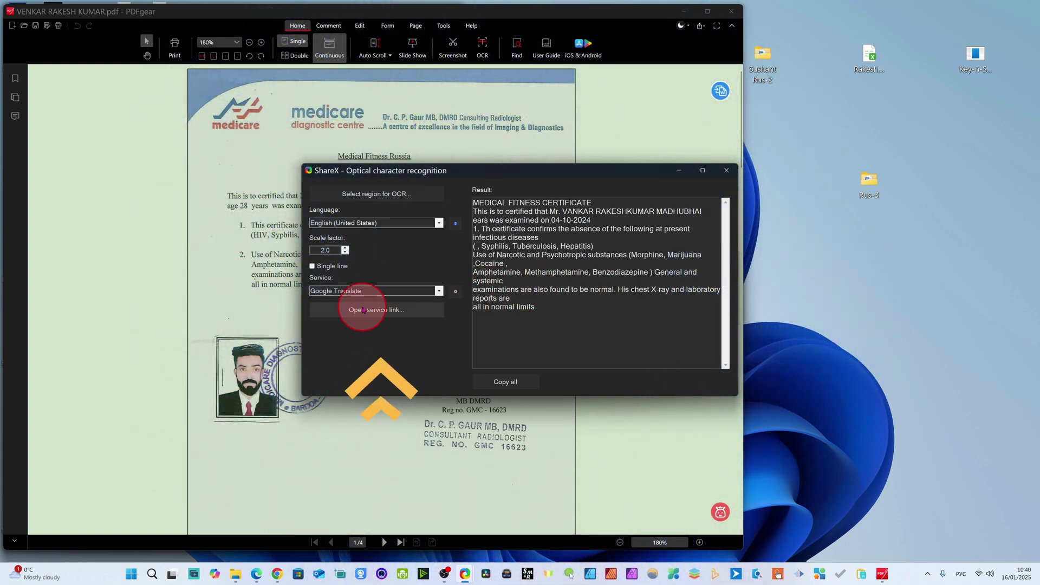
{"action": "left_click", "coordinate": [439, 291]}
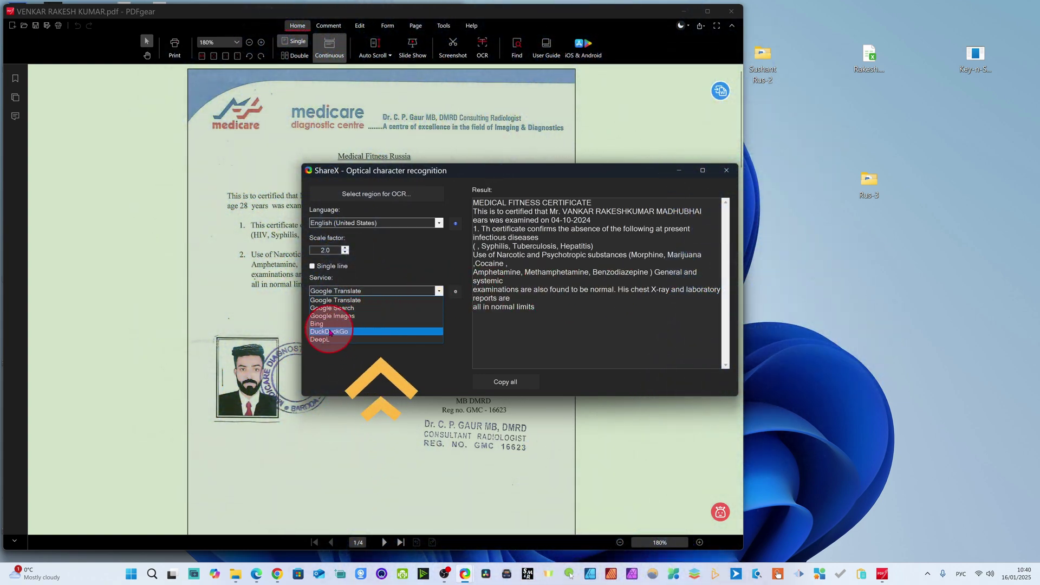
{"action": "key", "text": "Escape"}
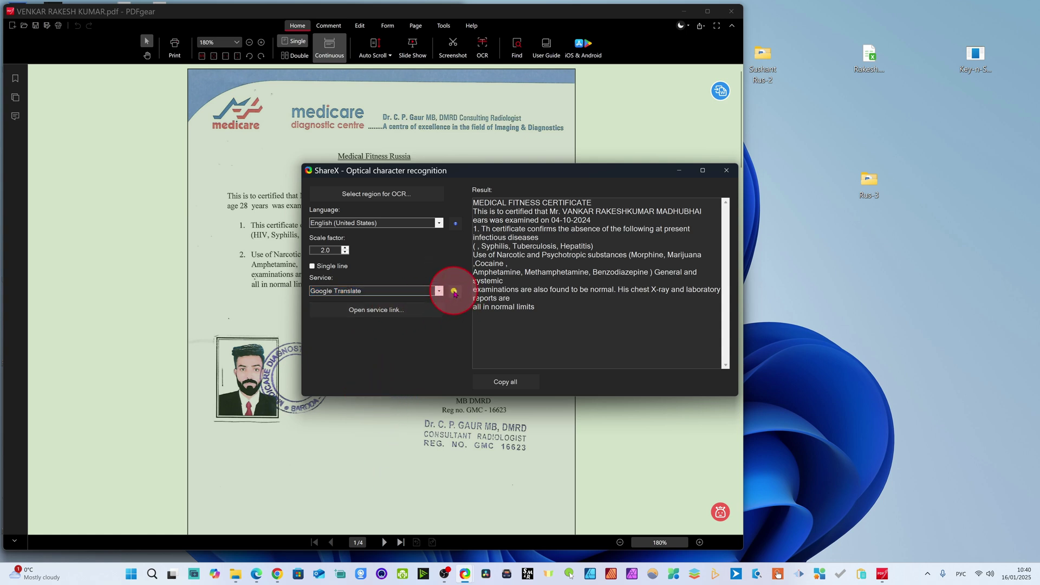
{"action": "left_click", "coordinate": [454, 292]}
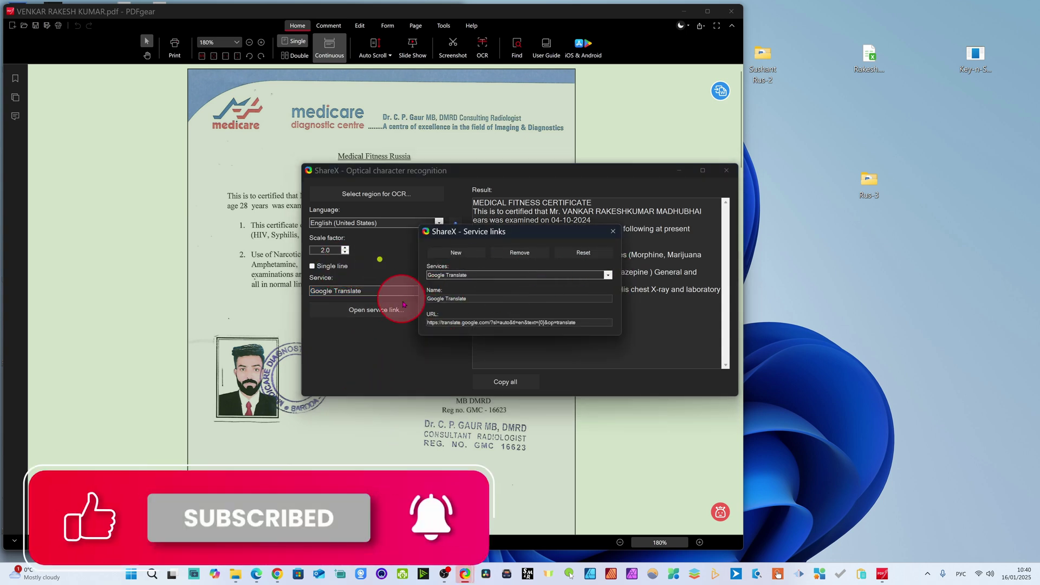
{"action": "left_click", "coordinate": [613, 231]}
{"action": "left_click", "coordinate": [371, 310]}
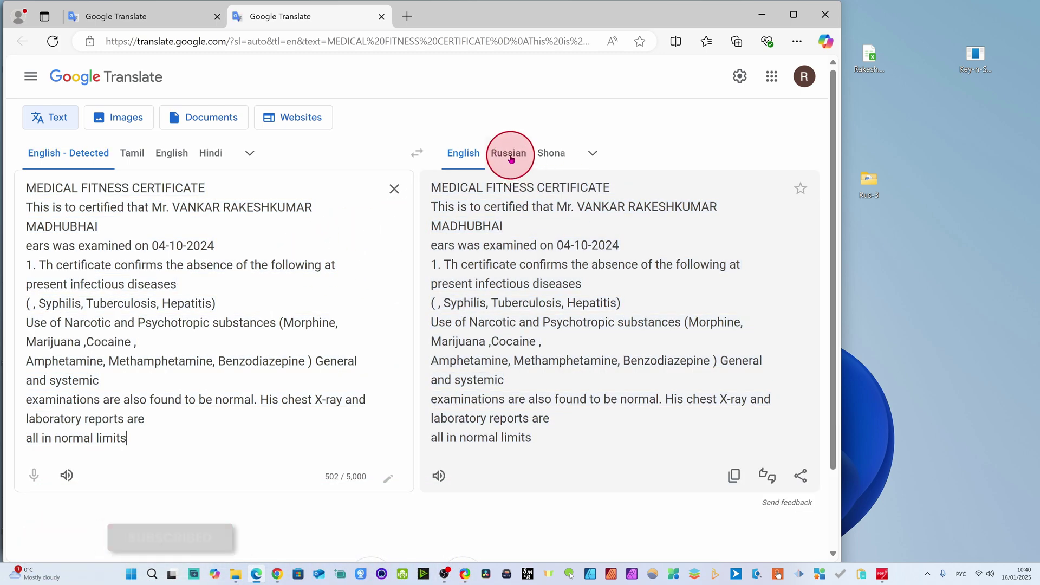
Translate the full certificate text into Russian, then close the browser.
{"action": "left_click", "coordinate": [510, 154]}
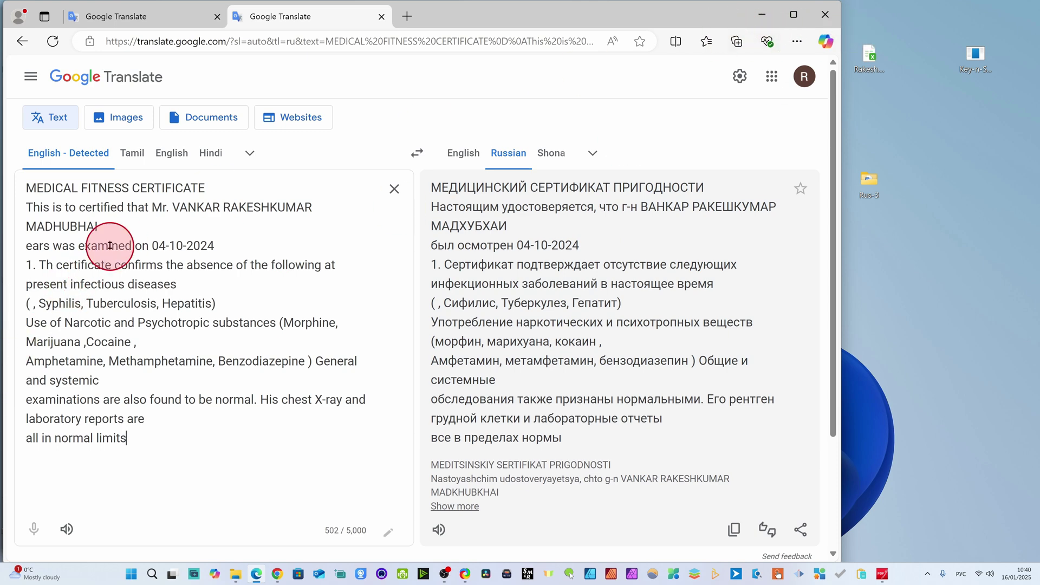
{"action": "left_click", "coordinate": [762, 14]}
{"action": "left_click", "coordinate": [584, 270]}
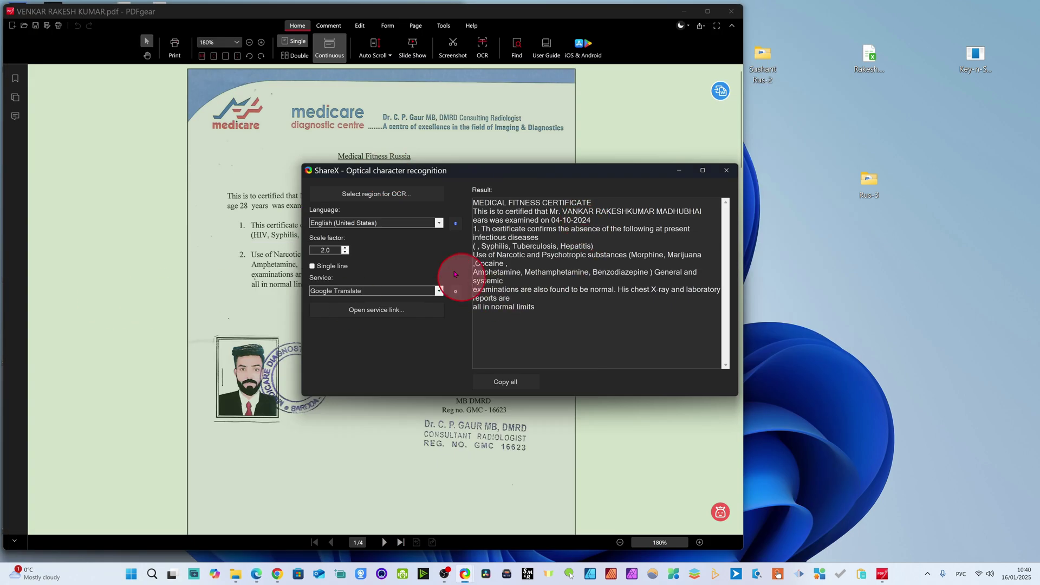
Place the OCR results window on the right beside a restored-down PDFgear window.
{"action": "left_click_drag", "start_coordinate": [510, 177], "coordinate": [749, 171]}
{"action": "left_click", "coordinate": [170, 426]}
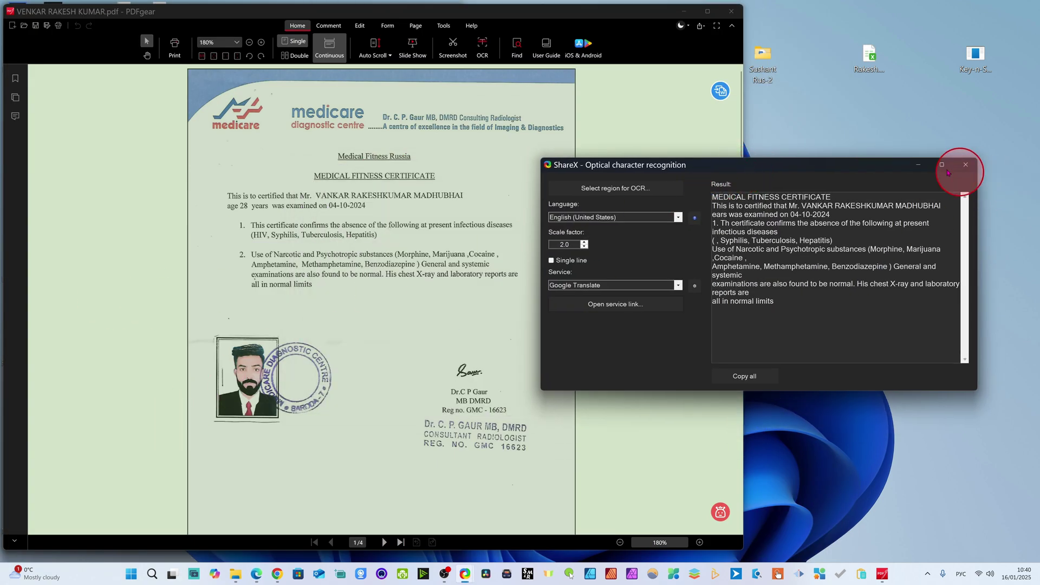
{"action": "left_click", "coordinate": [684, 8]}
{"action": "left_click", "coordinate": [714, 164]}
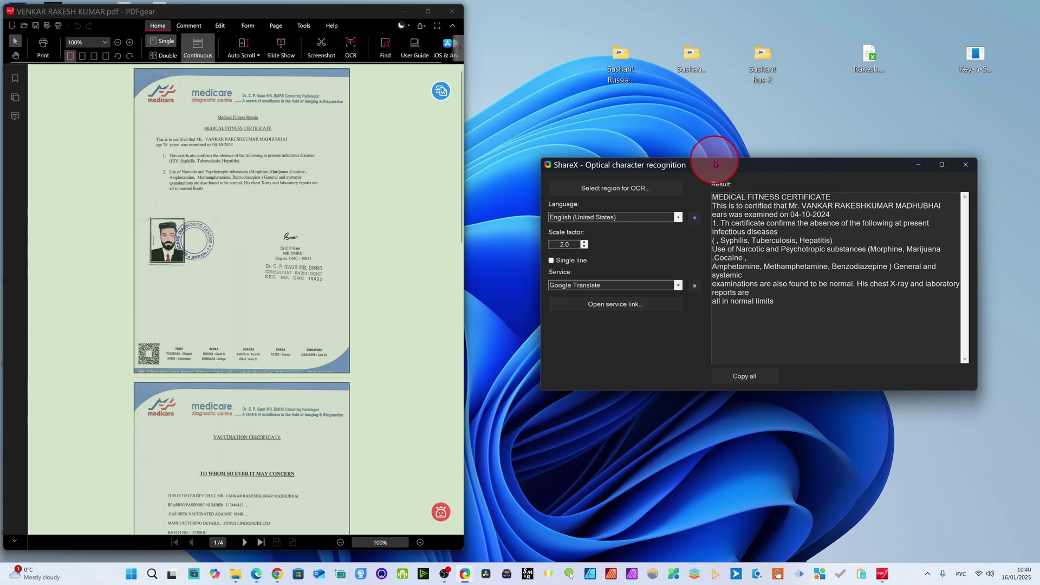